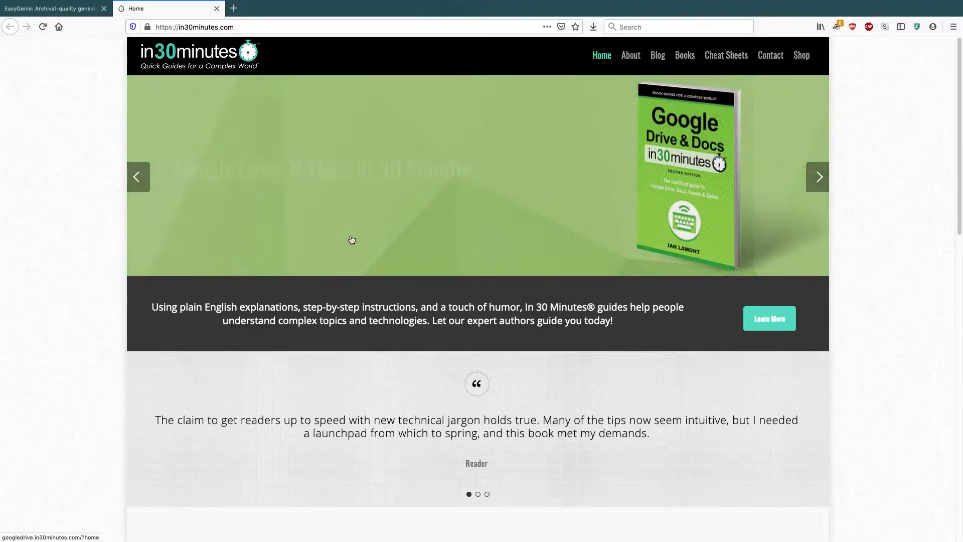
- View the EasyGenie home page, return to the In 30 Minutes site and open its shop page
{"action": "left_click", "coordinate": [48, 10]}
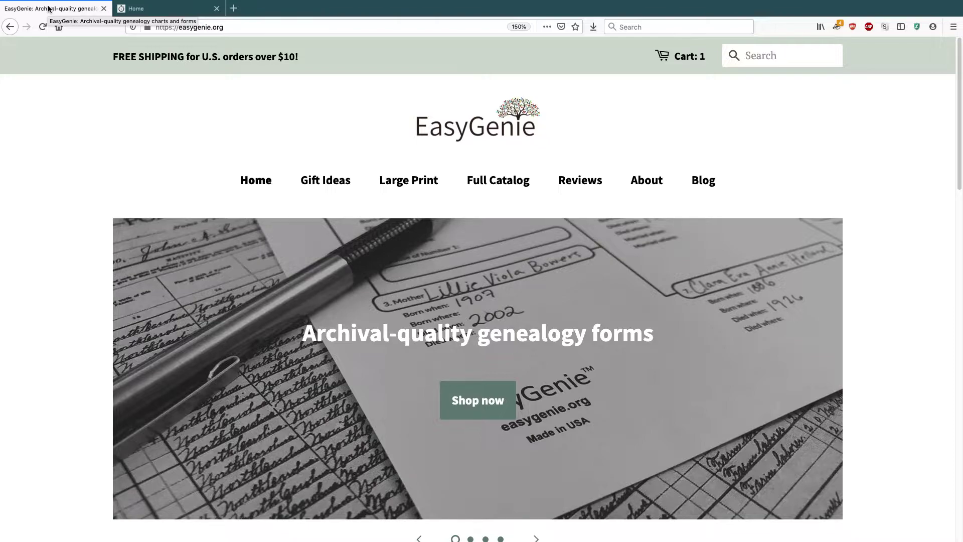
{"action": "left_click", "coordinate": [155, 10]}
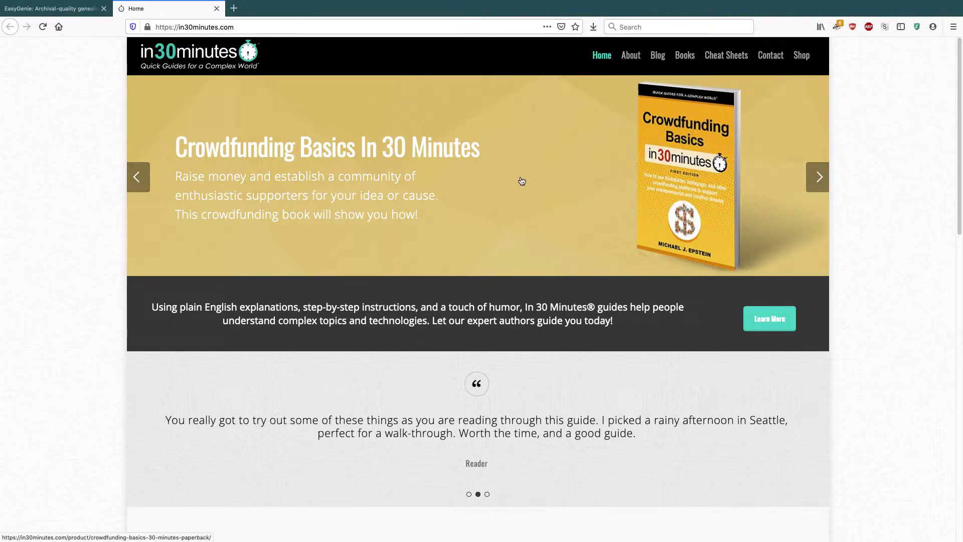
{"action": "left_click", "coordinate": [805, 61]}
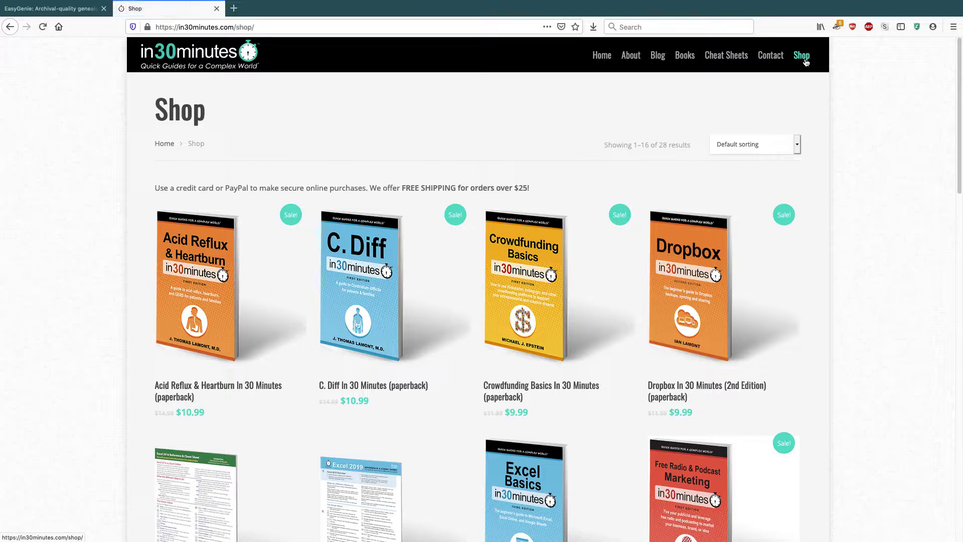
- Compare the EasyGenie home page with the product listing in the In 30 Minutes shop
{"action": "left_click", "coordinate": [56, 8]}
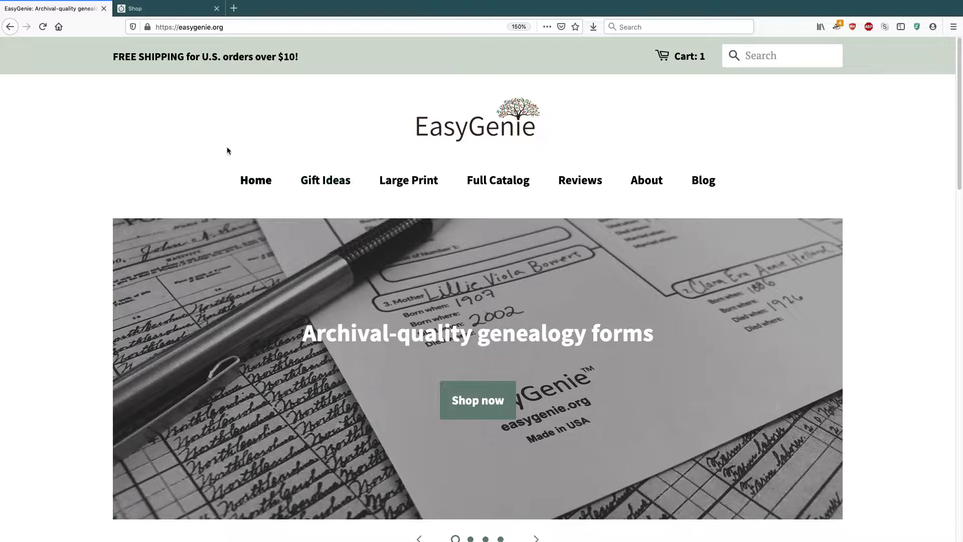
{"action": "scroll", "coordinate": [210, 142], "scroll_direction": "down", "scroll_amount": 3}
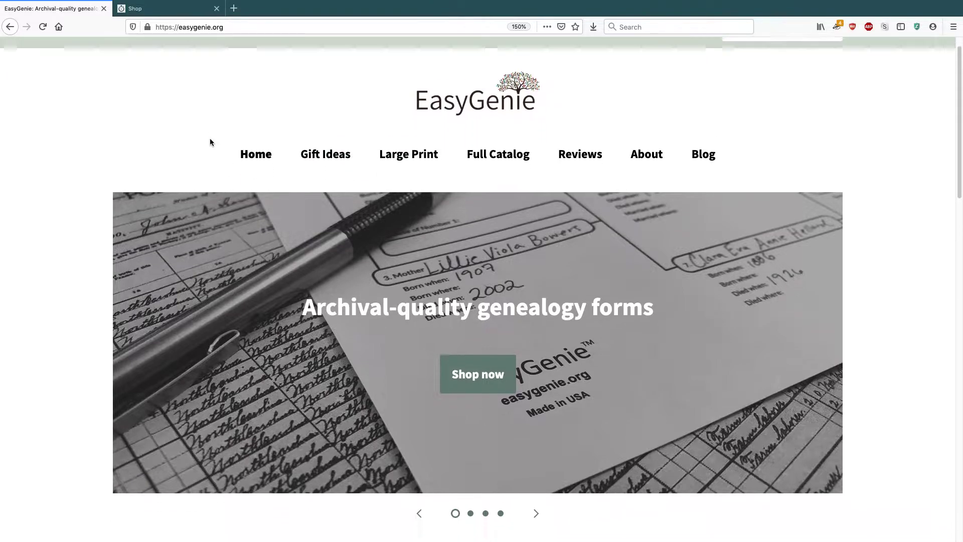
{"action": "scroll", "coordinate": [210, 142], "scroll_direction": "up", "scroll_amount": 3}
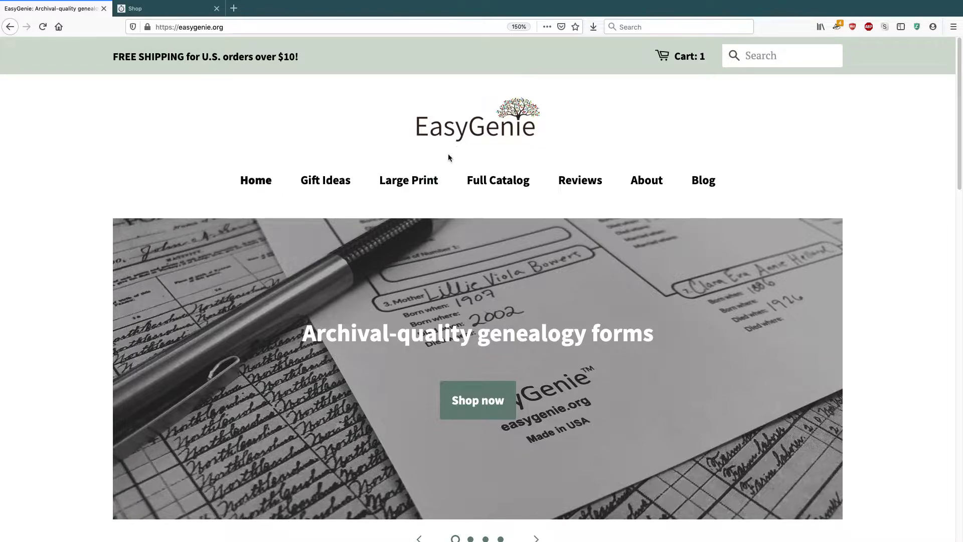
{"action": "left_click", "coordinate": [183, 9]}
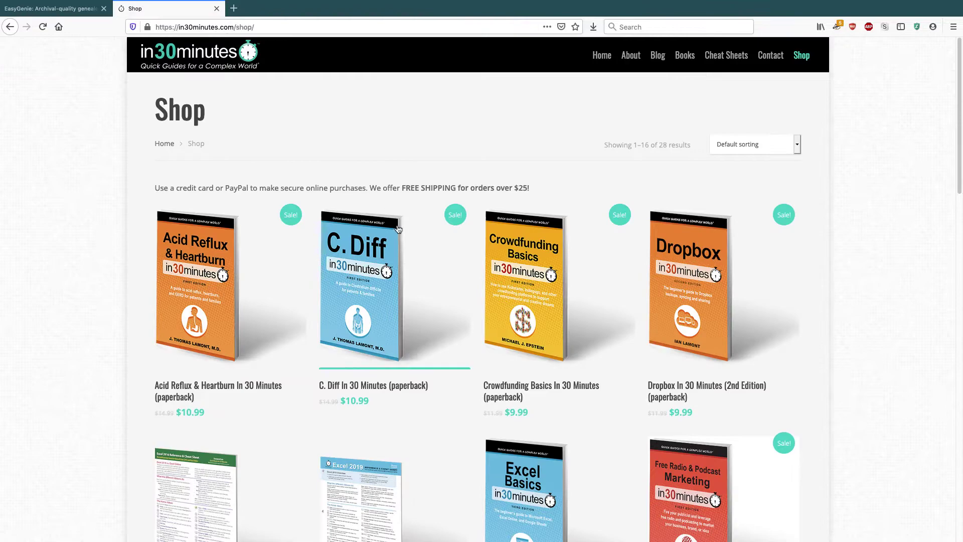
{"action": "scroll", "coordinate": [356, 217], "scroll_direction": "down", "scroll_amount": 2}
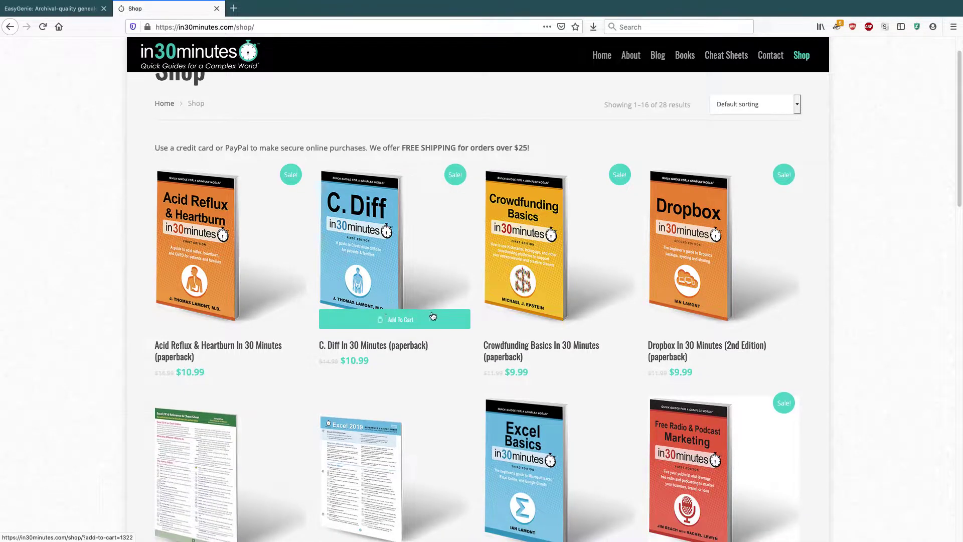
{"action": "mouse_move", "coordinate": [412, 321]}
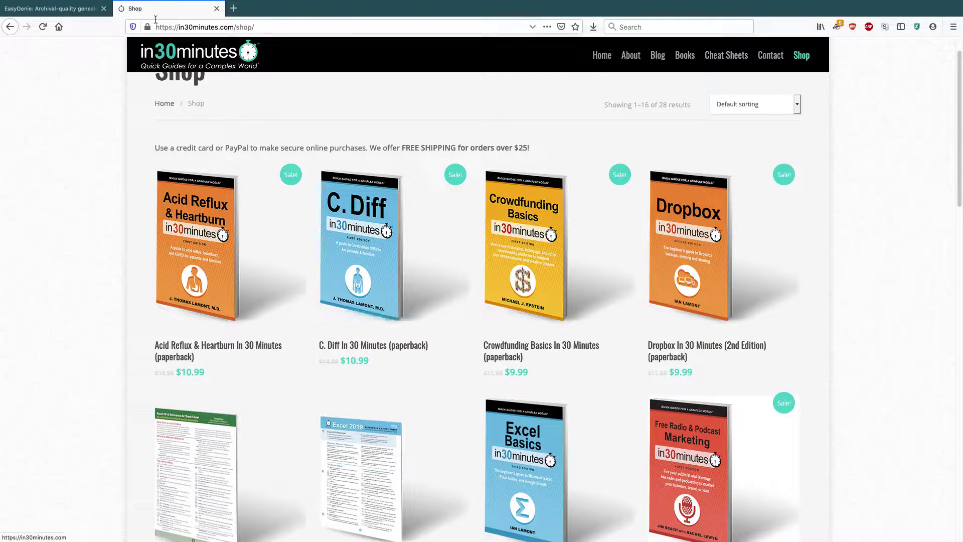
- Open the Dog Health, Activity, and Genealogy Forms Kit from EasyGenie's Unique gifts collection and examine the payment icons in the page footer
{"action": "left_click", "coordinate": [50, 8]}
{"action": "scroll", "coordinate": [298, 138], "scroll_direction": "down", "scroll_amount": 5}
{"action": "left_click", "coordinate": [572, 281]}
{"action": "scroll", "coordinate": [574, 276], "scroll_direction": "down", "scroll_amount": 3}
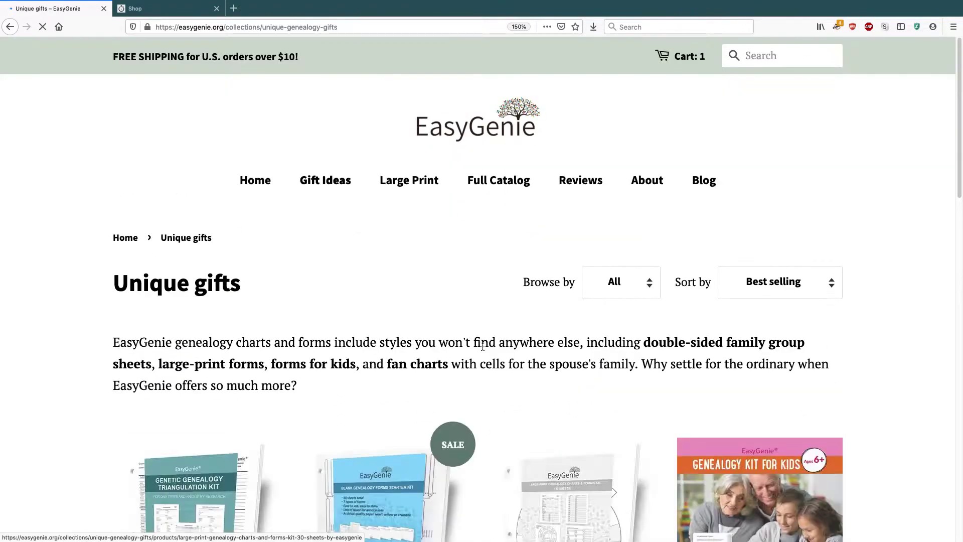
{"action": "scroll", "coordinate": [486, 349], "scroll_direction": "down", "scroll_amount": 9}
{"action": "left_click", "coordinate": [173, 438]}
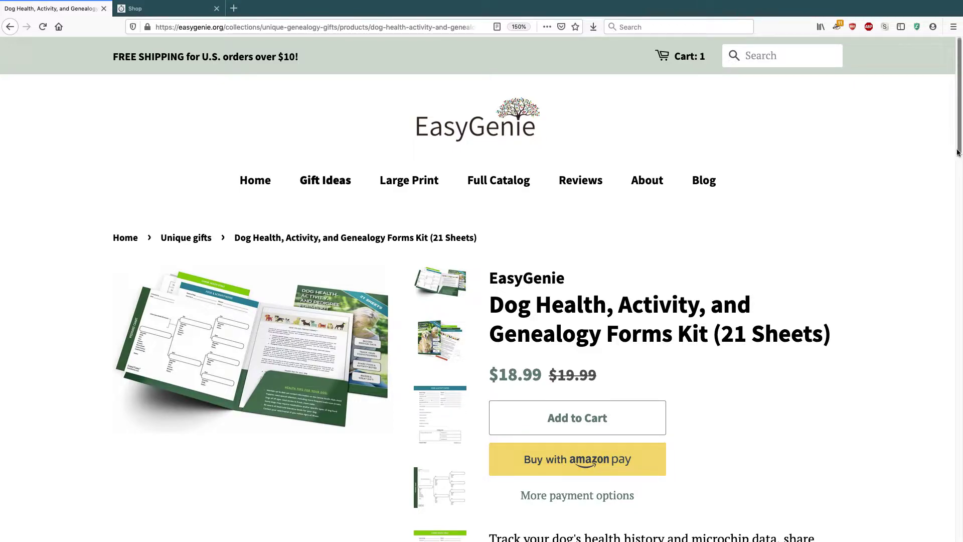
{"action": "scroll", "coordinate": [914, 196], "scroll_direction": "down", "scroll_amount": 20}
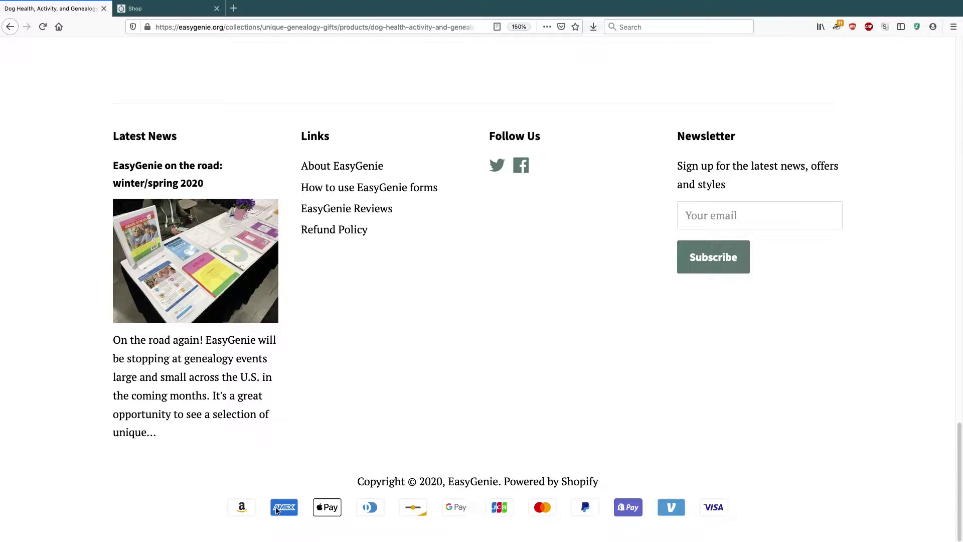
{"action": "left_click_drag", "start_coordinate": [958, 461], "coordinate": [910, 120]}
- Return to the In 30 Minutes shop and browse its book and cheat sheet listings
{"action": "left_click", "coordinate": [184, 16]}
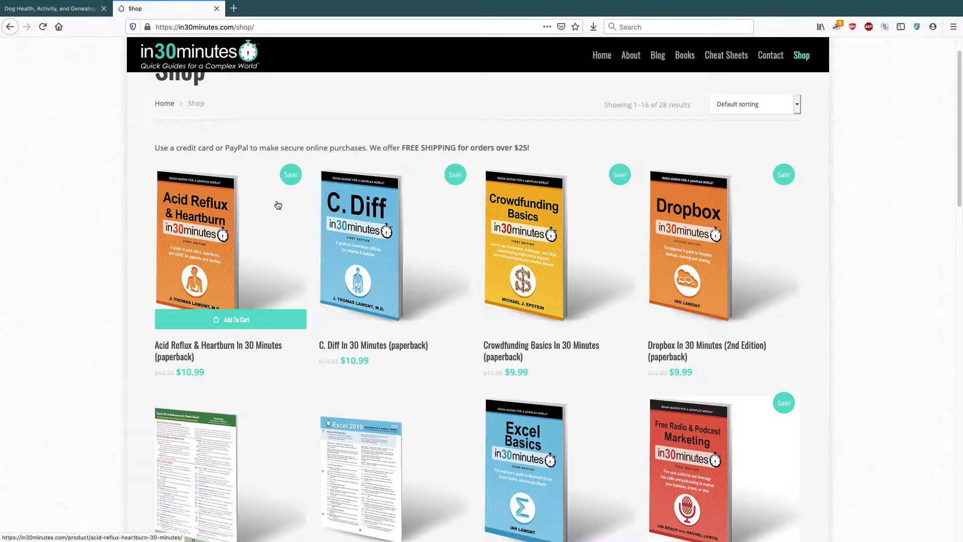
{"action": "scroll", "coordinate": [278, 206], "scroll_direction": "down", "scroll_amount": 1}
{"action": "scroll", "coordinate": [277, 207], "scroll_direction": "down", "scroll_amount": 3}
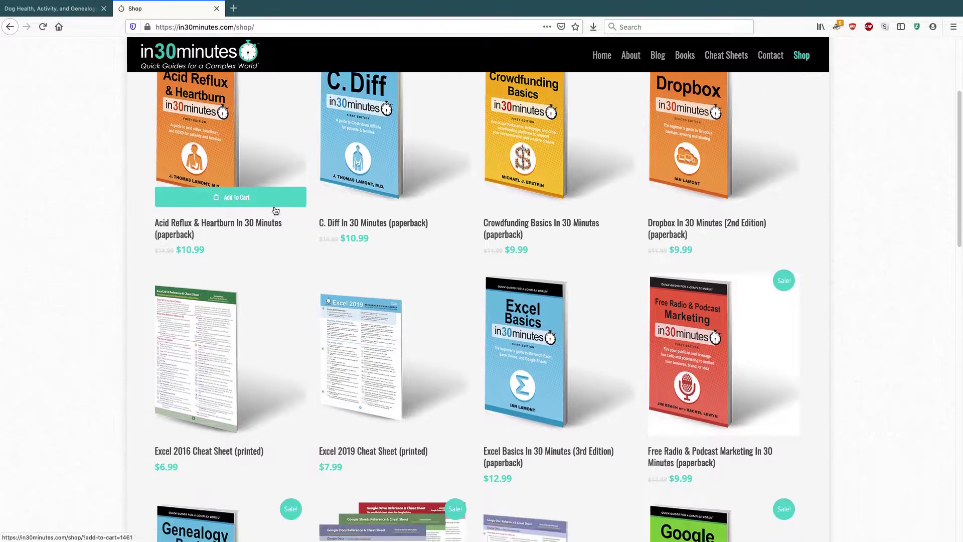
{"action": "scroll", "coordinate": [271, 210], "scroll_direction": "up", "scroll_amount": 4}
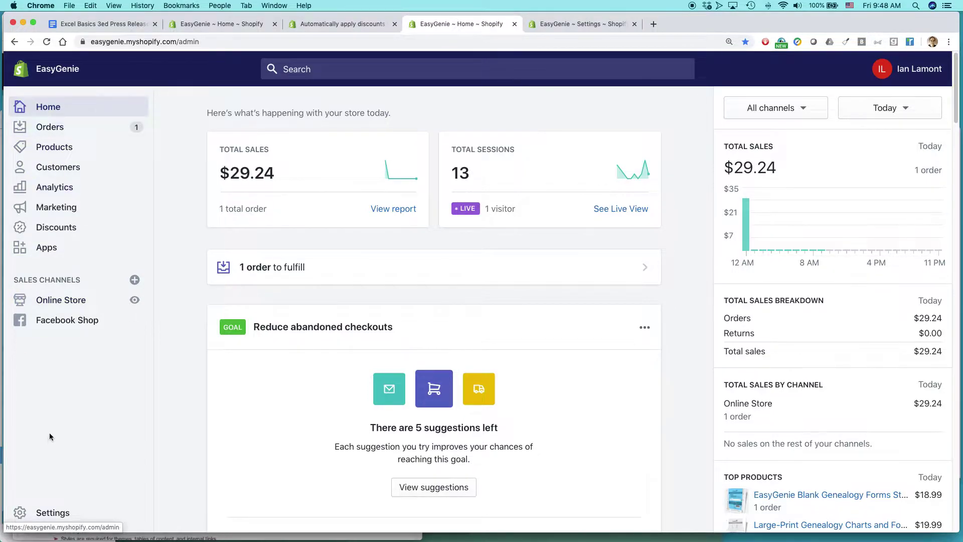
- Open the payment provider settings in the Shopify admin and review Shopify Payments, PayPal, Amazon Pay and the other provider options
{"action": "left_click", "coordinate": [41, 513]}
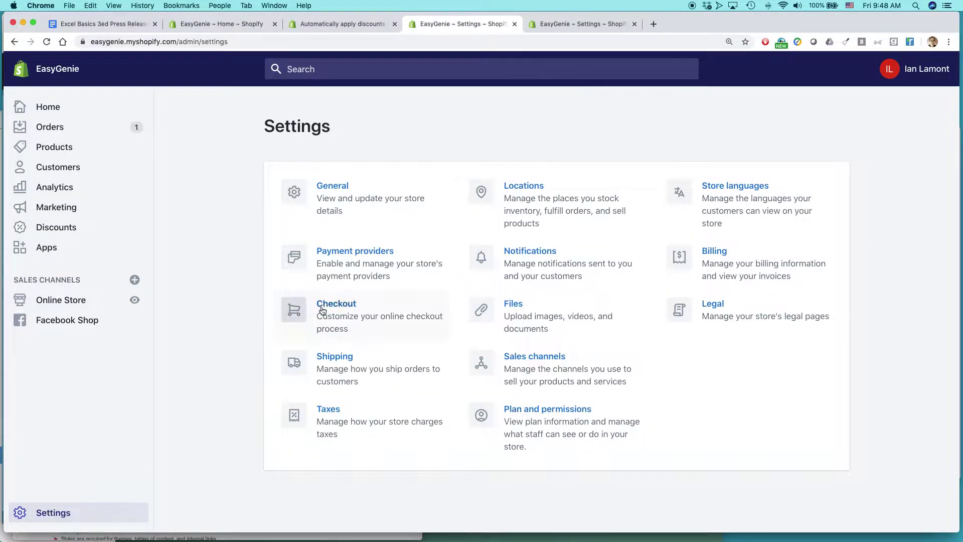
{"action": "left_click", "coordinate": [370, 266]}
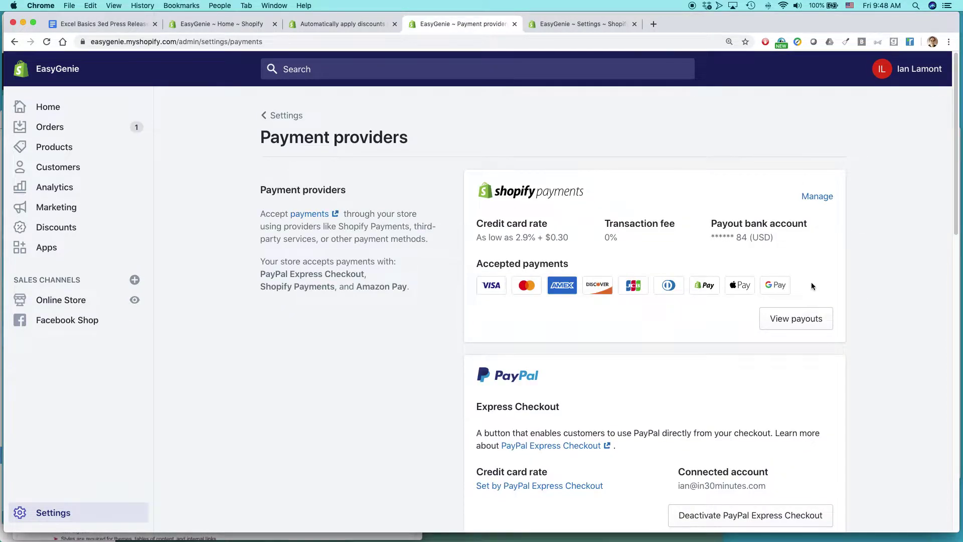
{"action": "scroll", "coordinate": [811, 293], "scroll_direction": "down", "scroll_amount": 5}
{"action": "scroll", "coordinate": [811, 294], "scroll_direction": "down", "scroll_amount": 3}
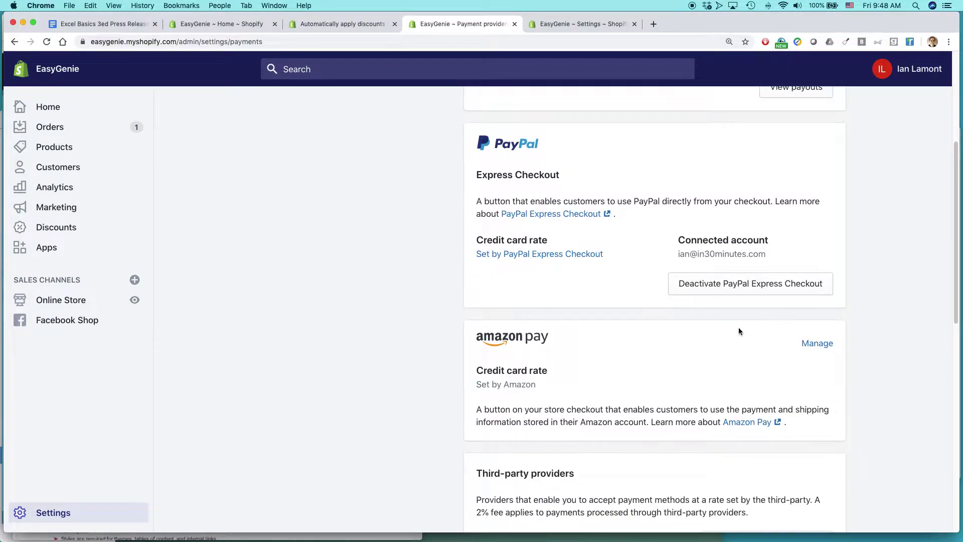
{"action": "scroll", "coordinate": [606, 189], "scroll_direction": "down", "scroll_amount": 6}
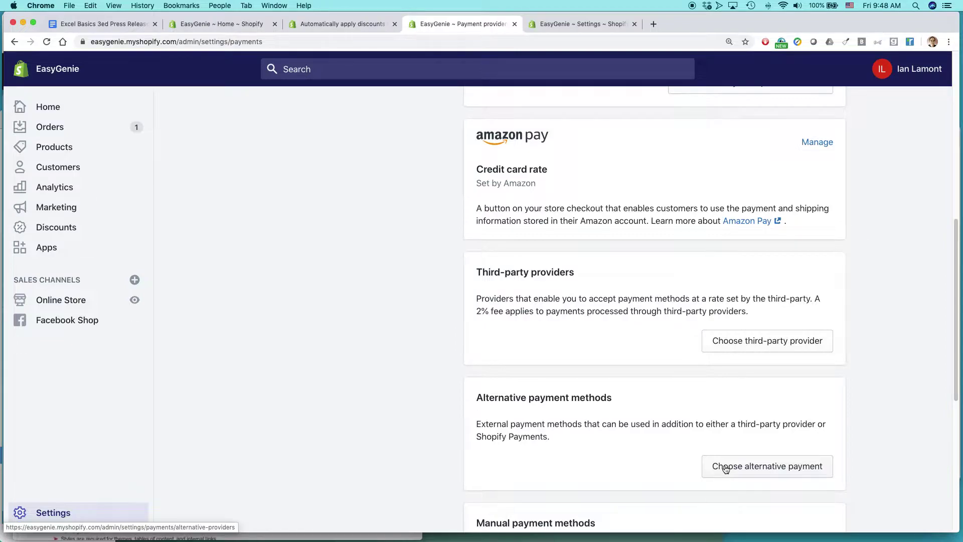
{"action": "scroll", "coordinate": [726, 468], "scroll_direction": "up", "scroll_amount": 5}
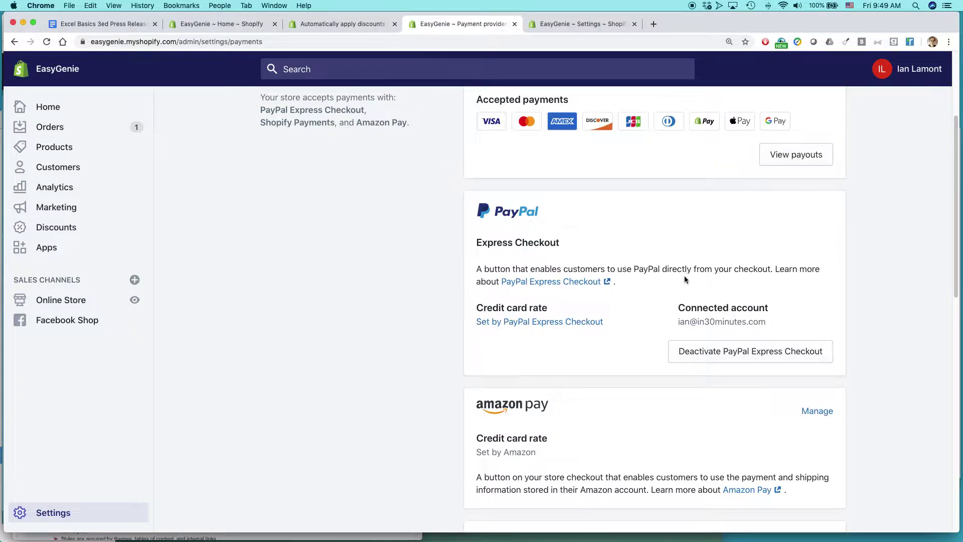
- Switch to the WooCommerce settings in WordPress and review the installed payment methods and which ones are enabled
{"action": "key", "text": "super+grave"}
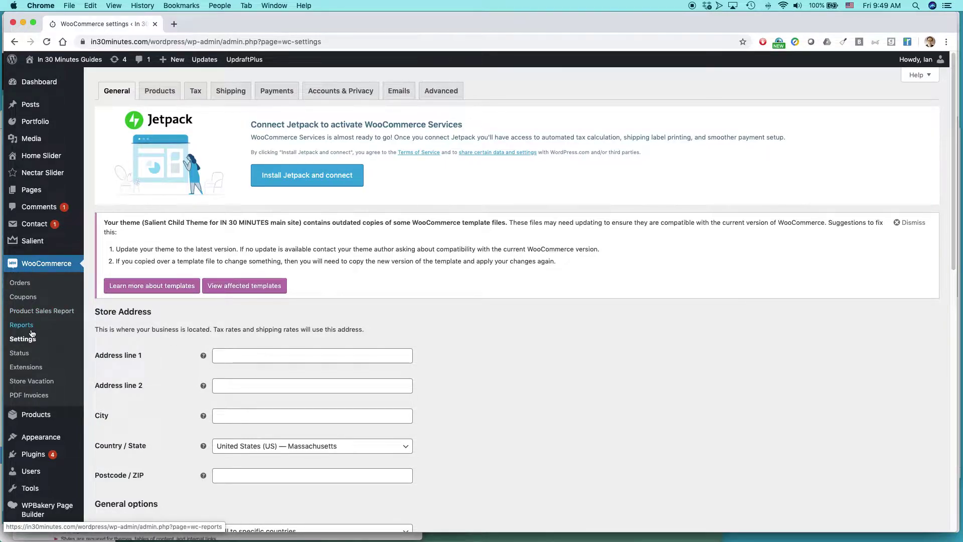
{"action": "left_click", "coordinate": [270, 95]}
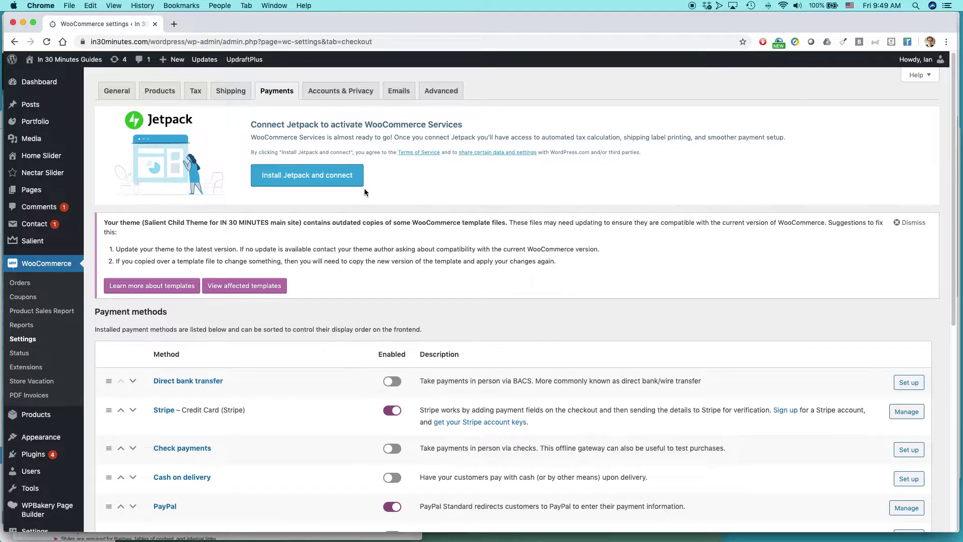
{"action": "scroll", "coordinate": [355, 209], "scroll_direction": "down", "scroll_amount": 2}
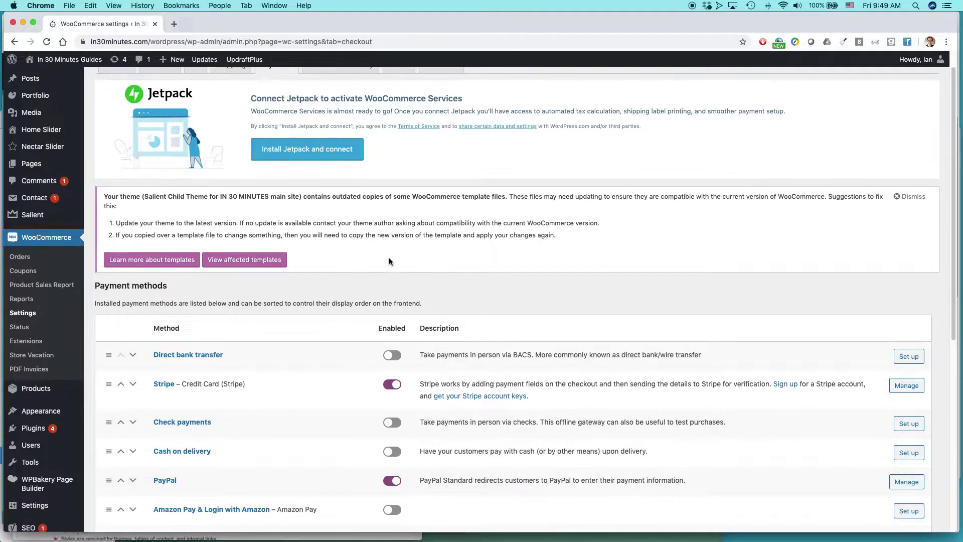
{"action": "scroll", "coordinate": [389, 257], "scroll_direction": "down", "scroll_amount": 4}
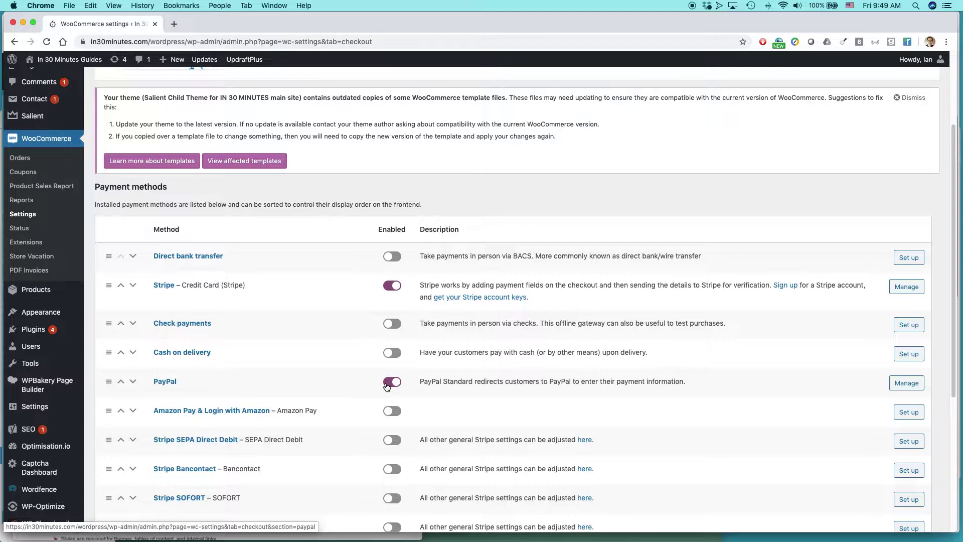
{"action": "scroll", "coordinate": [317, 333], "scroll_direction": "down", "scroll_amount": 1}
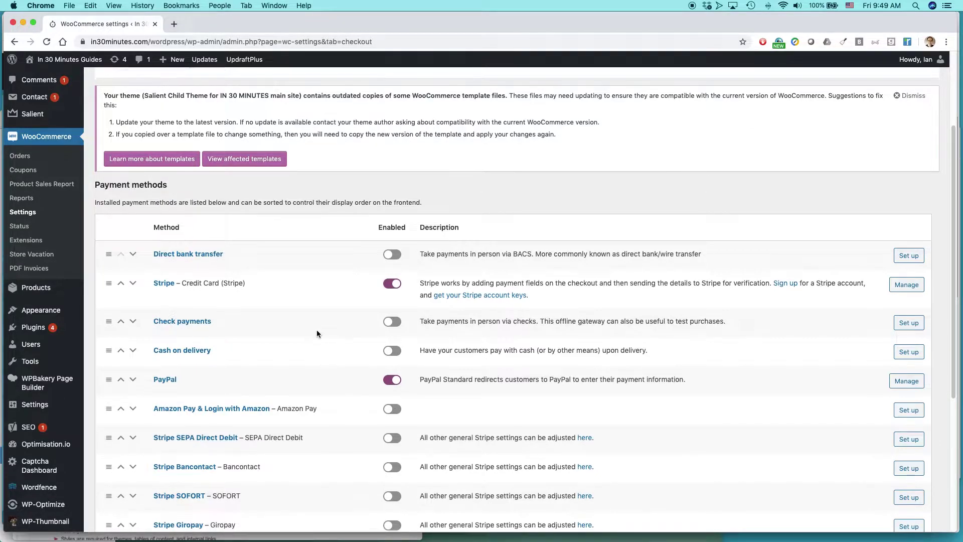
{"action": "scroll", "coordinate": [317, 334], "scroll_direction": "down", "scroll_amount": 3}
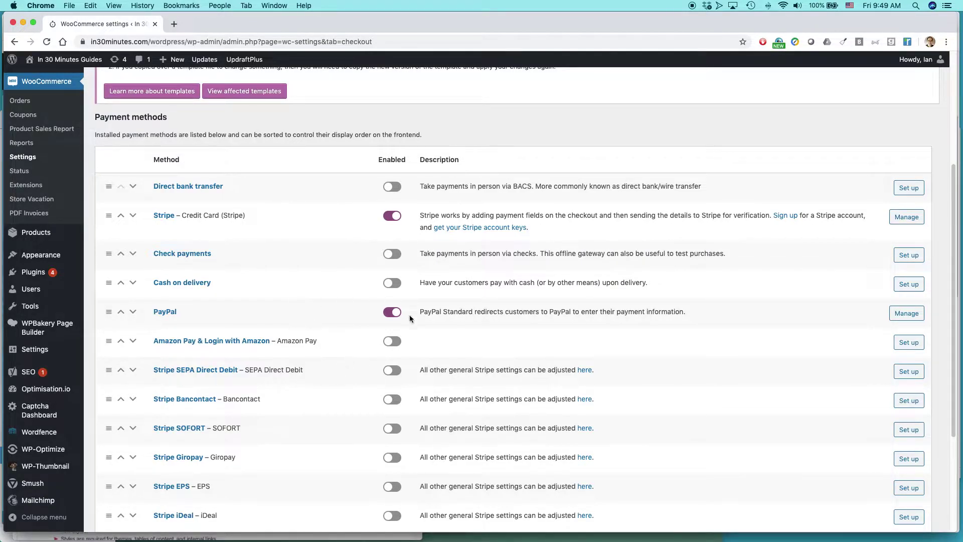
{"action": "scroll", "coordinate": [358, 328], "scroll_direction": "up", "scroll_amount": 2}
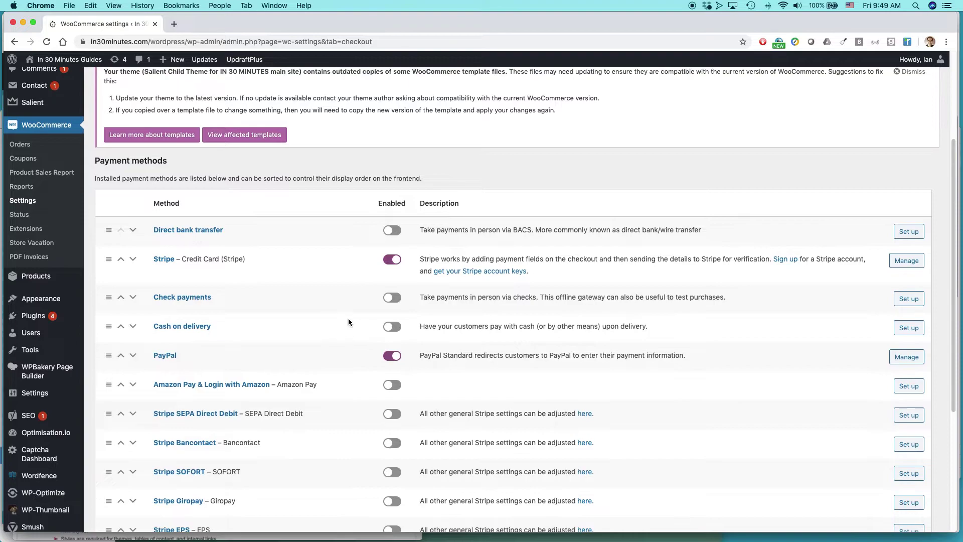
{"action": "scroll", "coordinate": [349, 321], "scroll_direction": "up", "scroll_amount": 6}
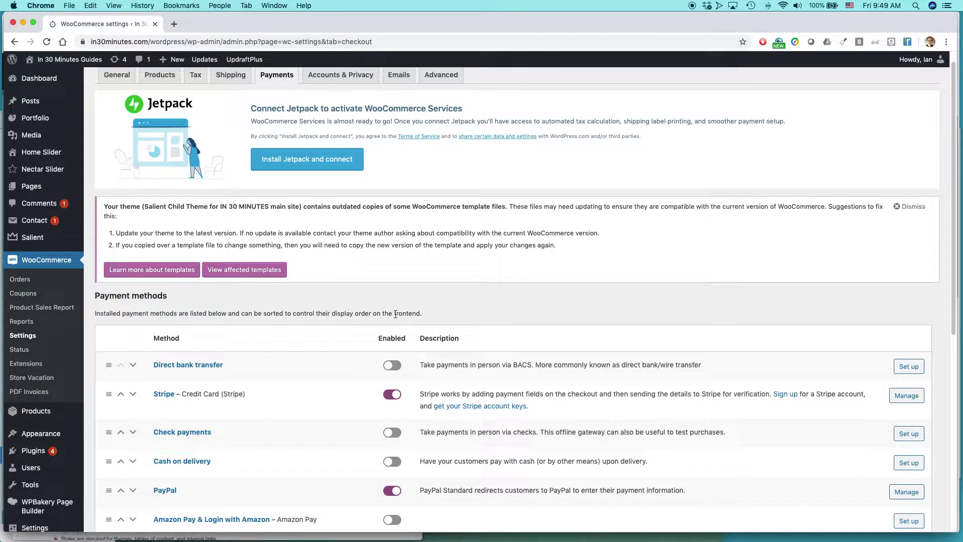
{"action": "scroll", "coordinate": [397, 316], "scroll_direction": "up", "scroll_amount": 1}
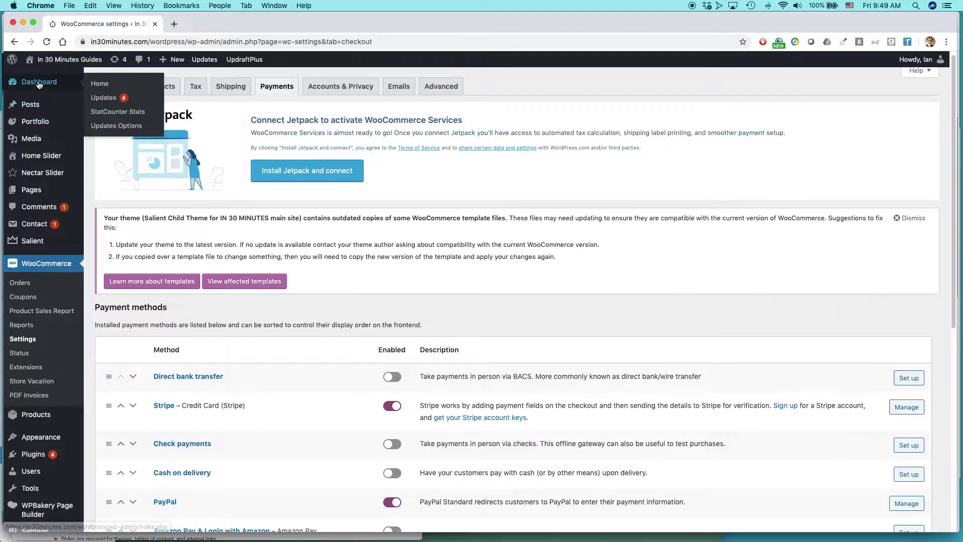
{"action": "mouse_move", "coordinate": [36, 115]}
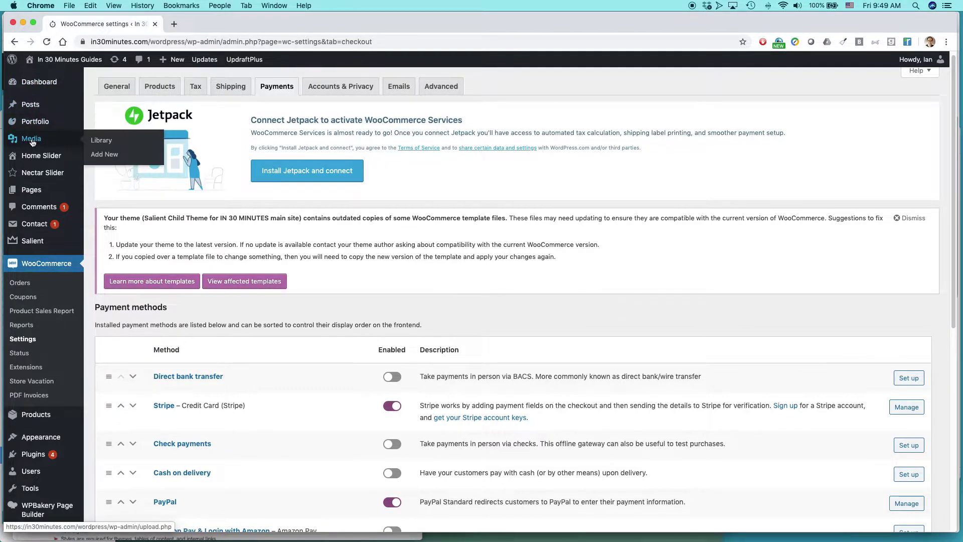
{"action": "mouse_move", "coordinate": [32, 191]}
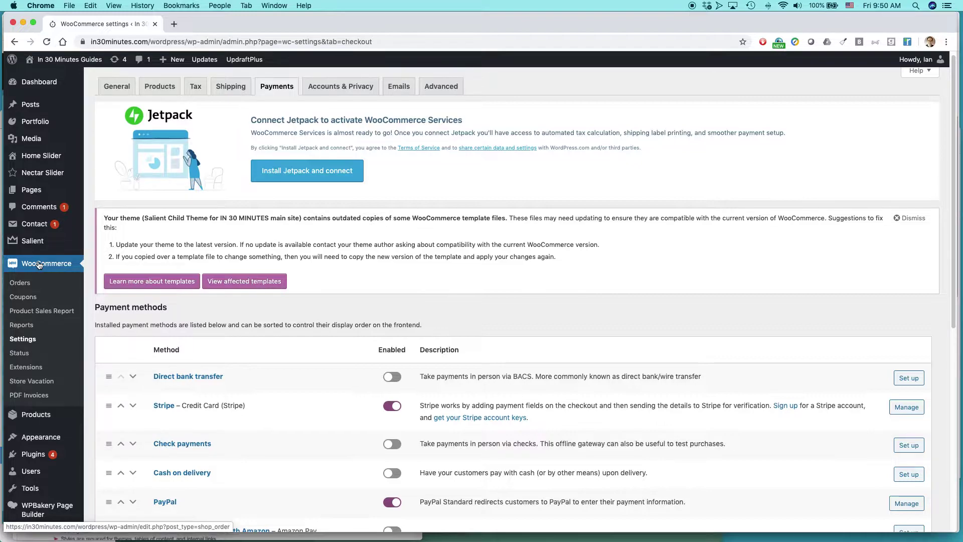
{"action": "mouse_move", "coordinate": [45, 418]}
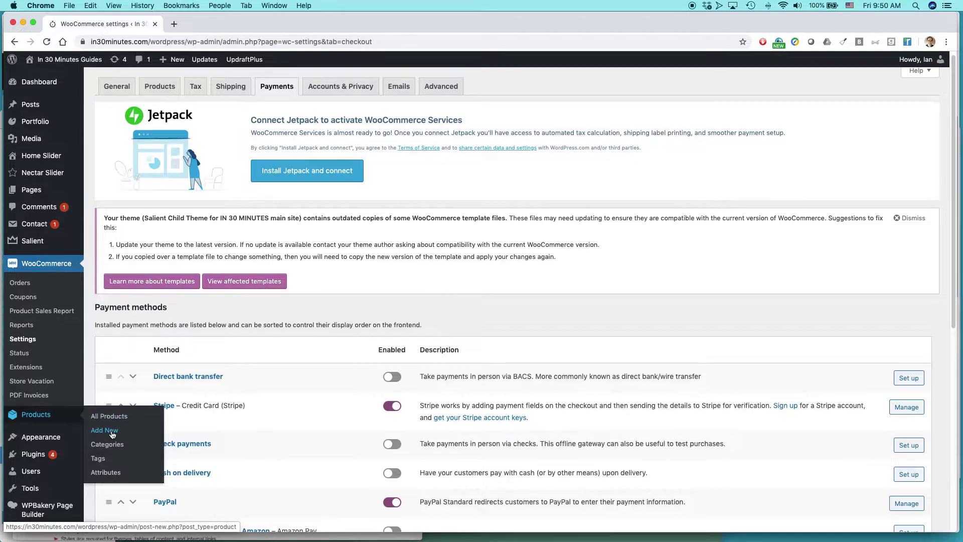
- Switch back to the Shopify admin and open the product "10 Blank Fan Charts with Family Members (9 Generations/267 Names) by EasyGenie"
{"action": "key", "text": "super+grave"}
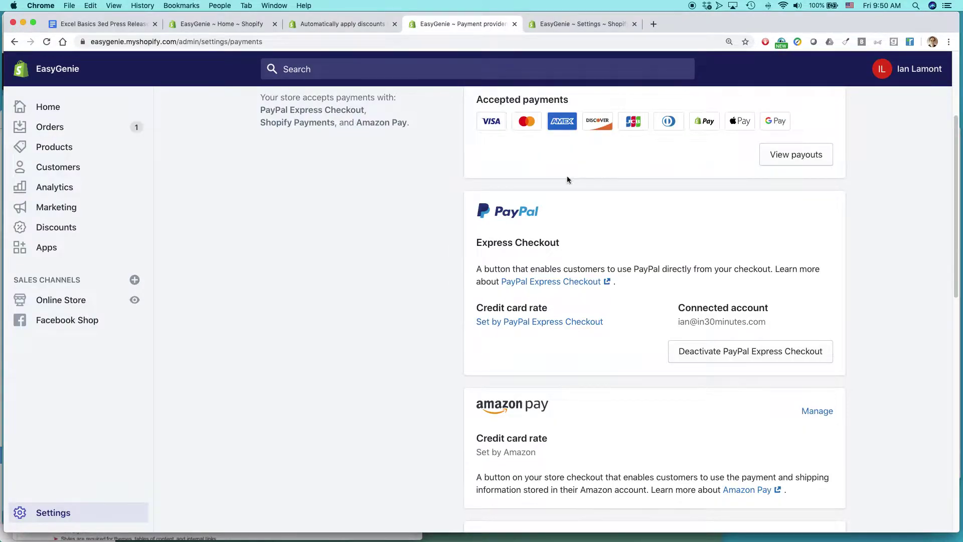
{"action": "left_click", "coordinate": [57, 149]}
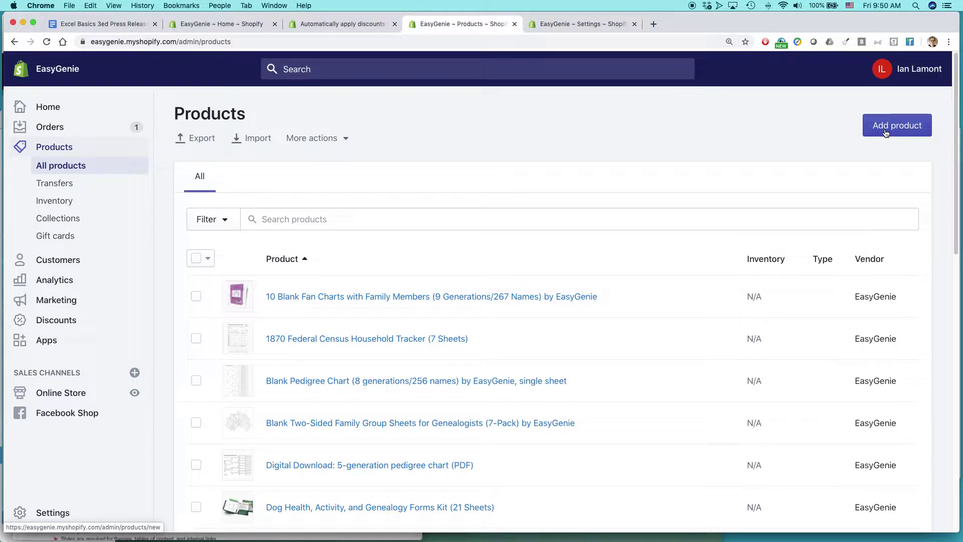
{"action": "left_click", "coordinate": [328, 299]}
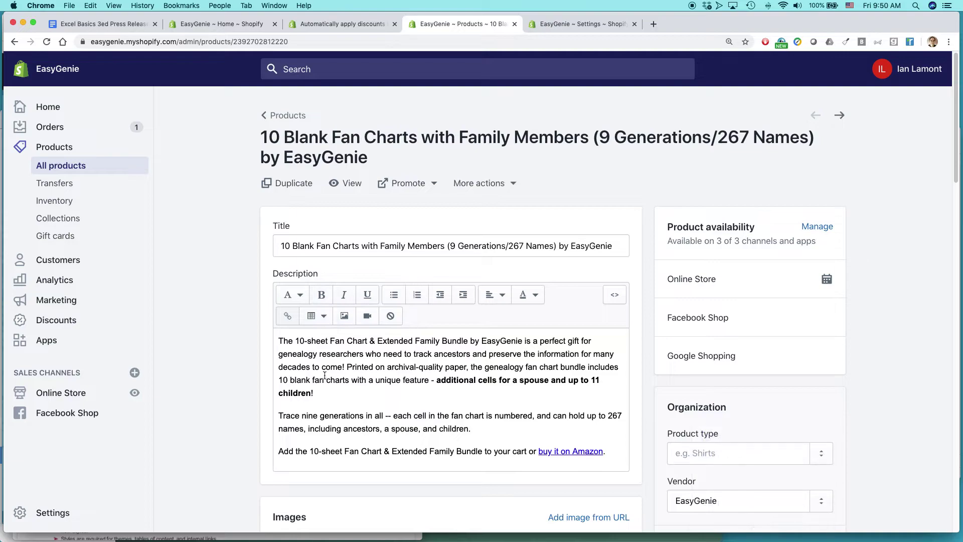
- Switch to the WordPress admin, open quick editing for "Social Security In 30 Minutes, Volume 2: Disability Benefits (paperback)" in the product list, and review its fields
{"action": "key", "text": "super+grave"}
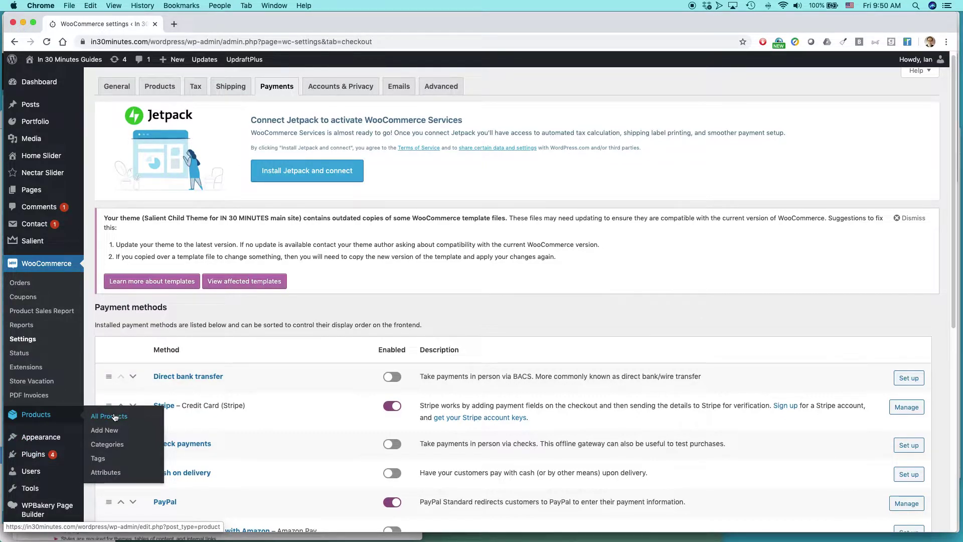
{"action": "left_click", "coordinate": [114, 417]}
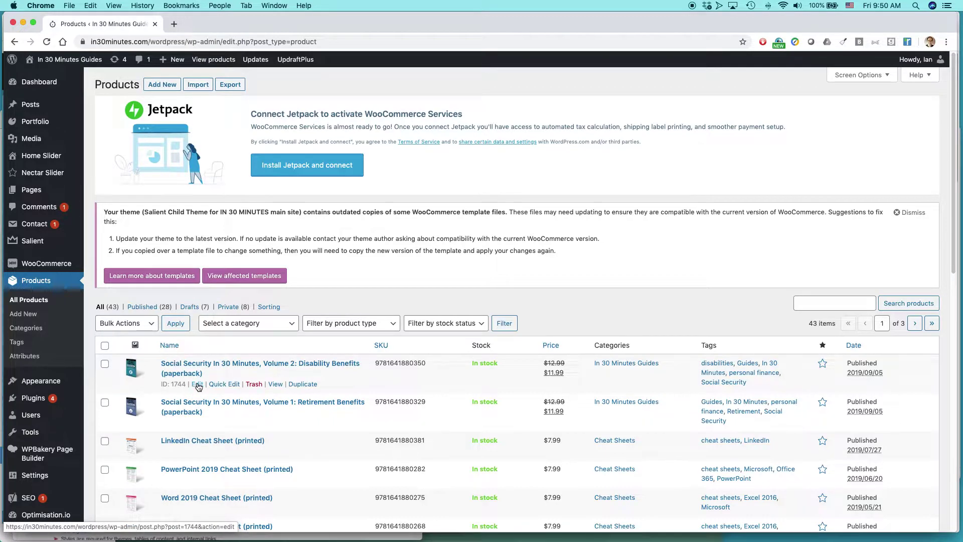
{"action": "left_click", "coordinate": [224, 384]}
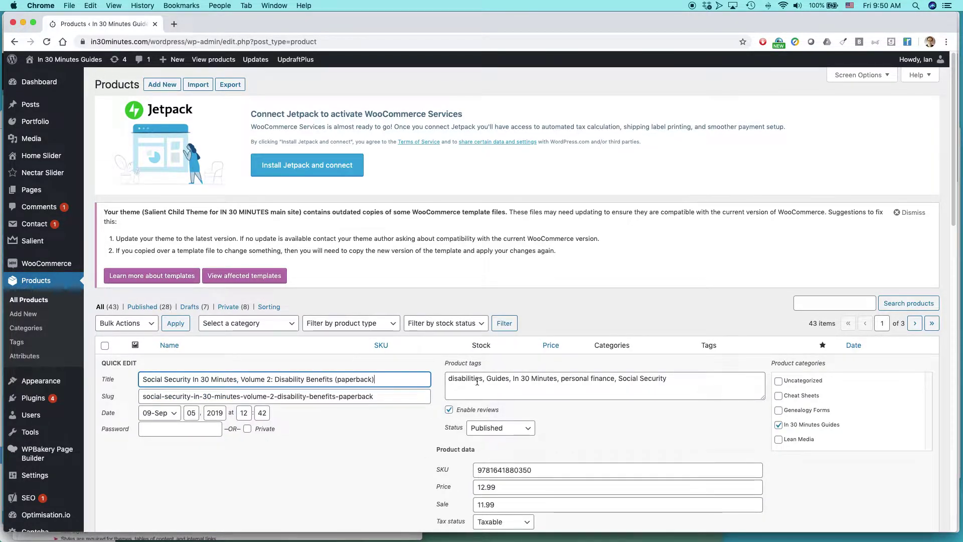
{"action": "scroll", "coordinate": [371, 468], "scroll_direction": "down", "scroll_amount": 3}
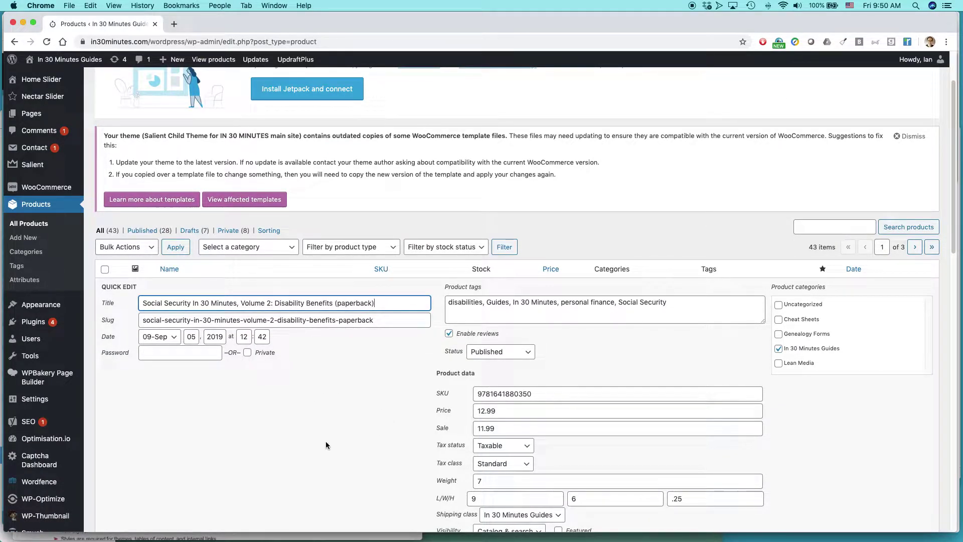
{"action": "scroll", "coordinate": [319, 439], "scroll_direction": "up", "scroll_amount": 1}
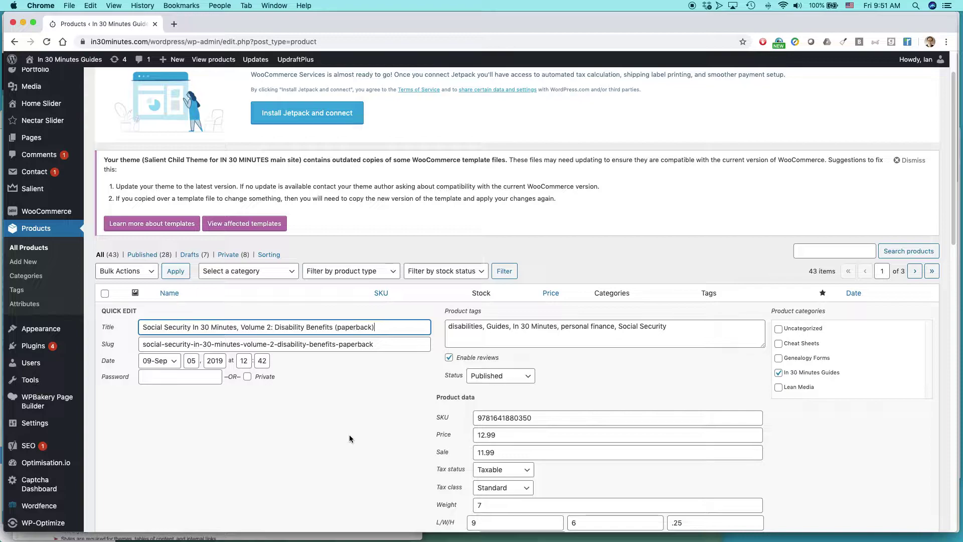
{"action": "scroll", "coordinate": [349, 434], "scroll_direction": "up", "scroll_amount": 2}
- Open the WordPress post "Google Drive & Docs In 30 Minutes Named 2018 Foreword INDIES Book of the Year Awards Finalist" for editing and review its content and settings
{"action": "mouse_move", "coordinate": [42, 199]}
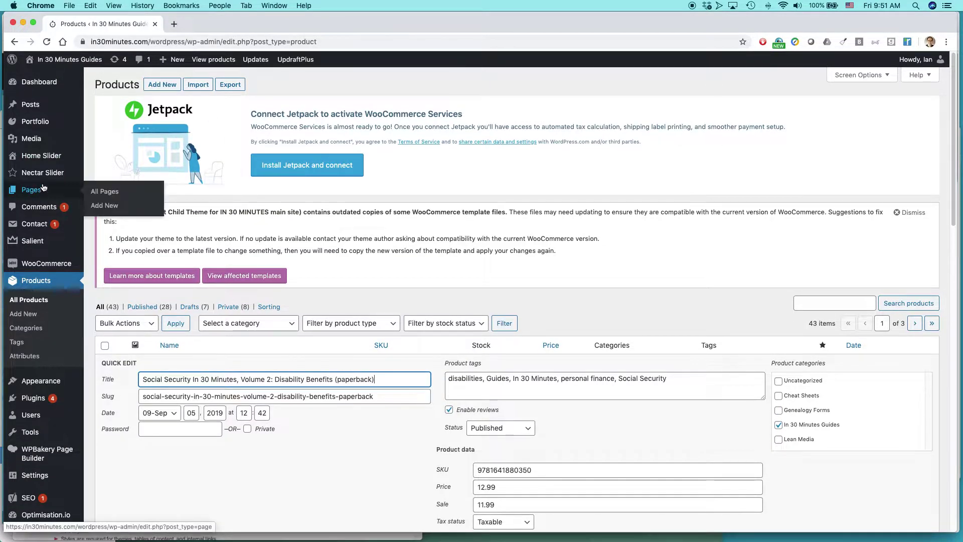
{"action": "mouse_move", "coordinate": [37, 105]}
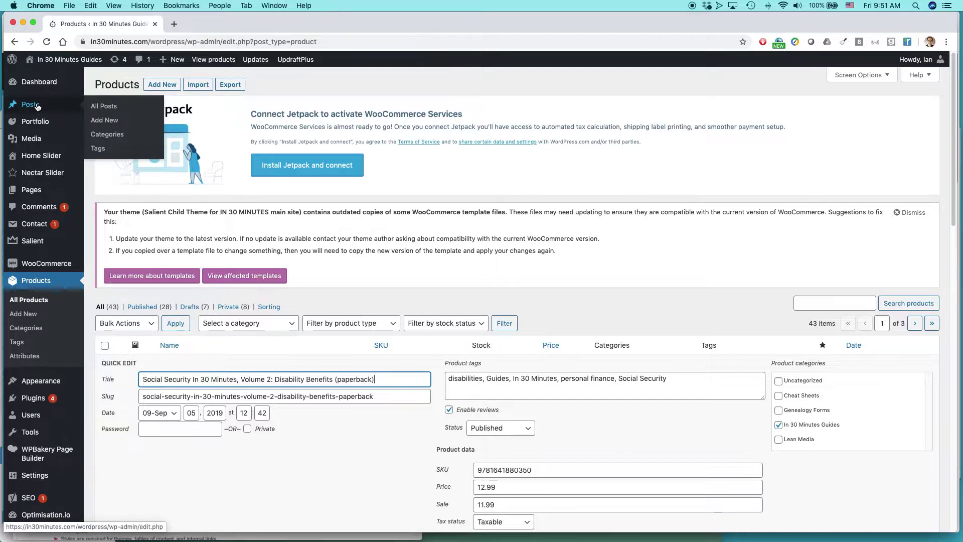
{"action": "mouse_move", "coordinate": [70, 104]}
{"action": "left_click", "coordinate": [101, 107]}
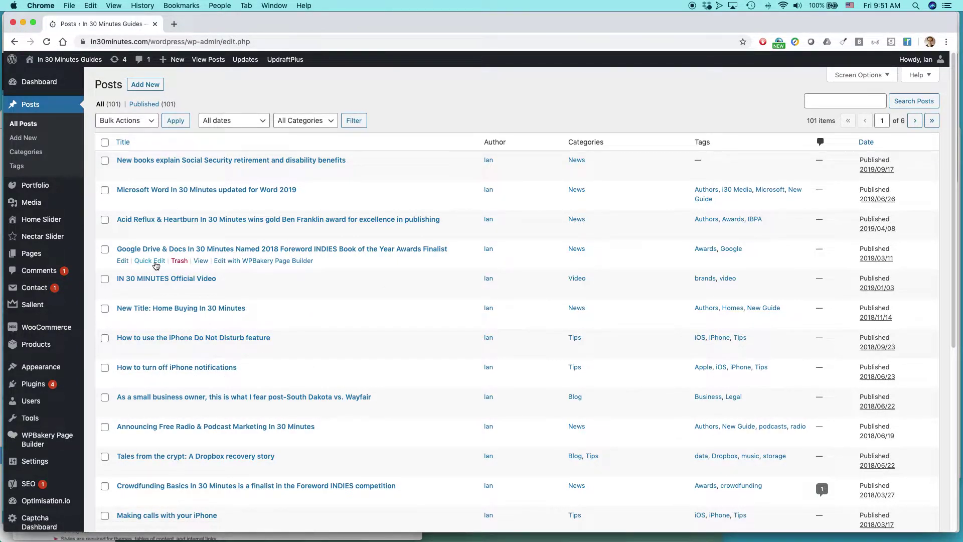
{"action": "left_click", "coordinate": [120, 264]}
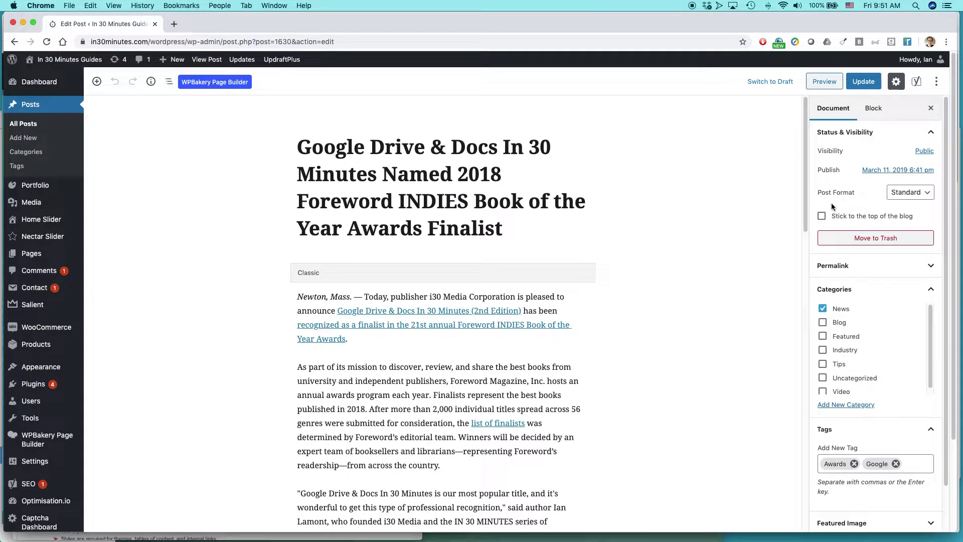
{"action": "scroll", "coordinate": [880, 323], "scroll_direction": "down", "scroll_amount": 2}
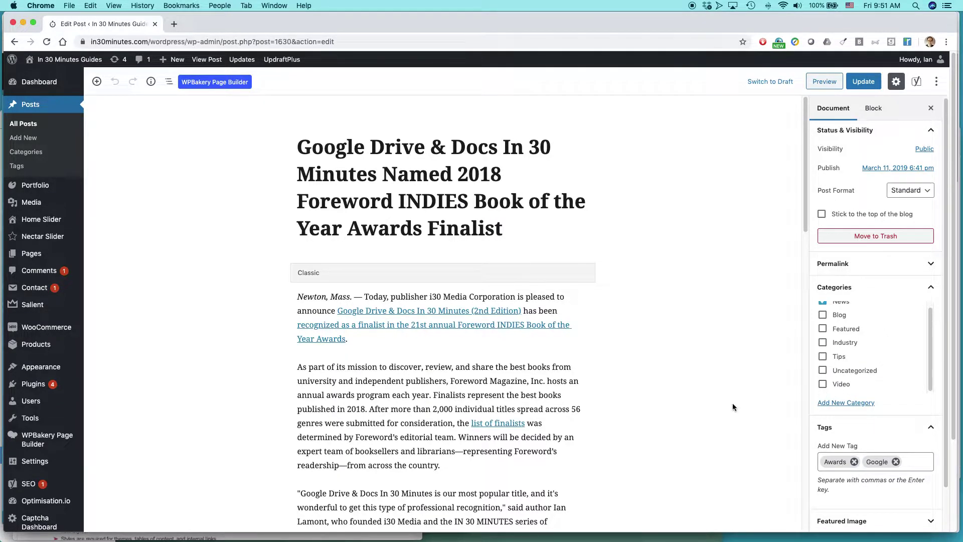
{"action": "scroll", "coordinate": [732, 406], "scroll_direction": "down", "scroll_amount": 20}
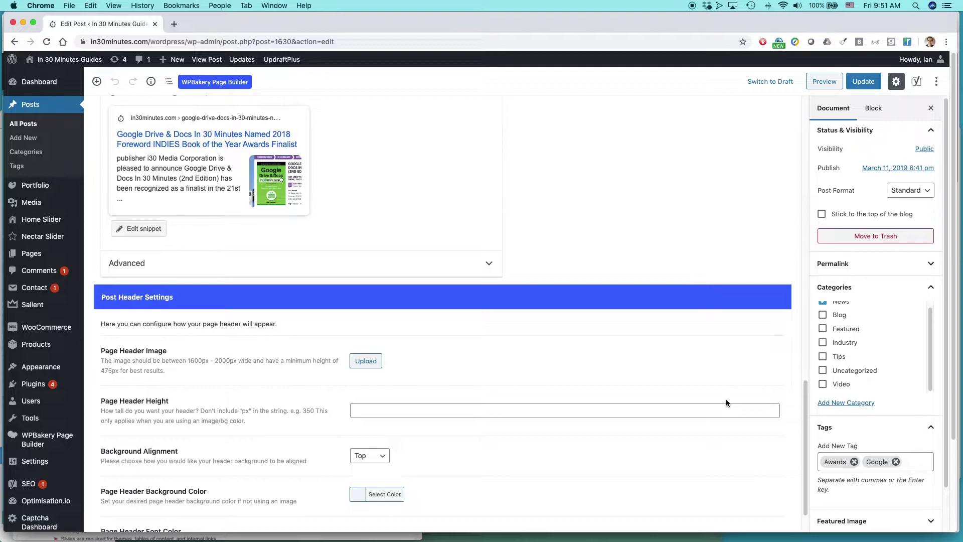
{"action": "scroll", "coordinate": [524, 246], "scroll_direction": "up", "scroll_amount": 15}
{"action": "scroll", "coordinate": [523, 247], "scroll_direction": "up", "scroll_amount": 6}
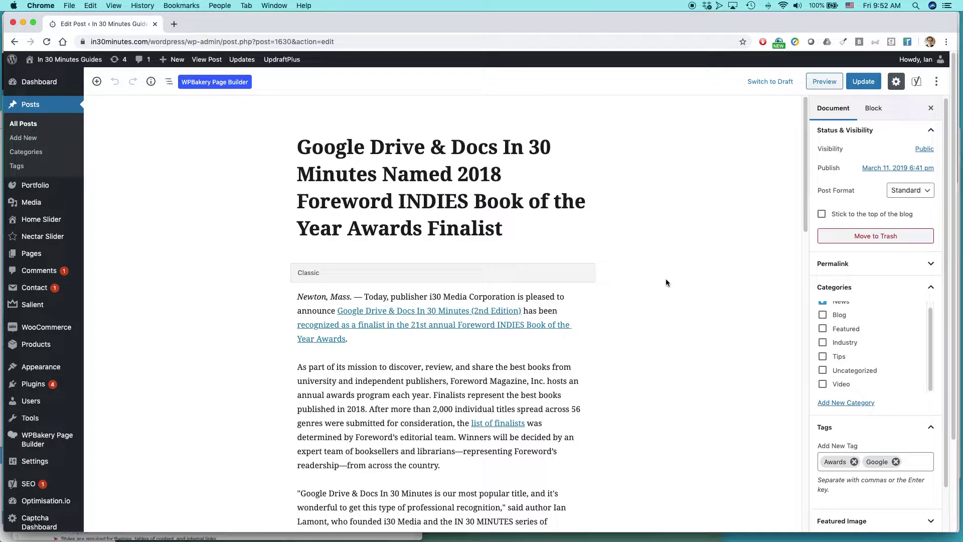
- Switch to the Shopify admin, open the online store's blog post "EasyGenie on the road: winter/spring 2020", and review its editing options
{"action": "key", "text": "super+grave"}
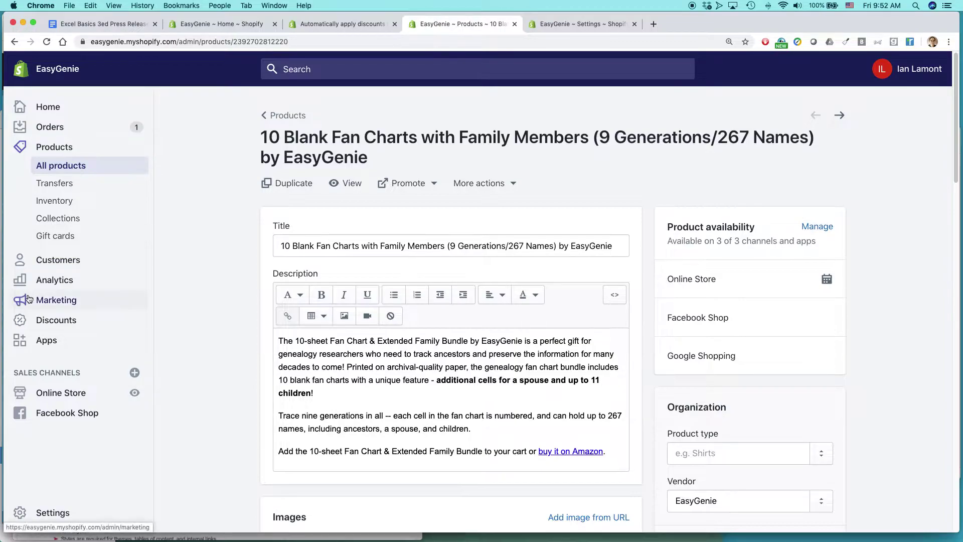
{"action": "left_click", "coordinate": [54, 393]}
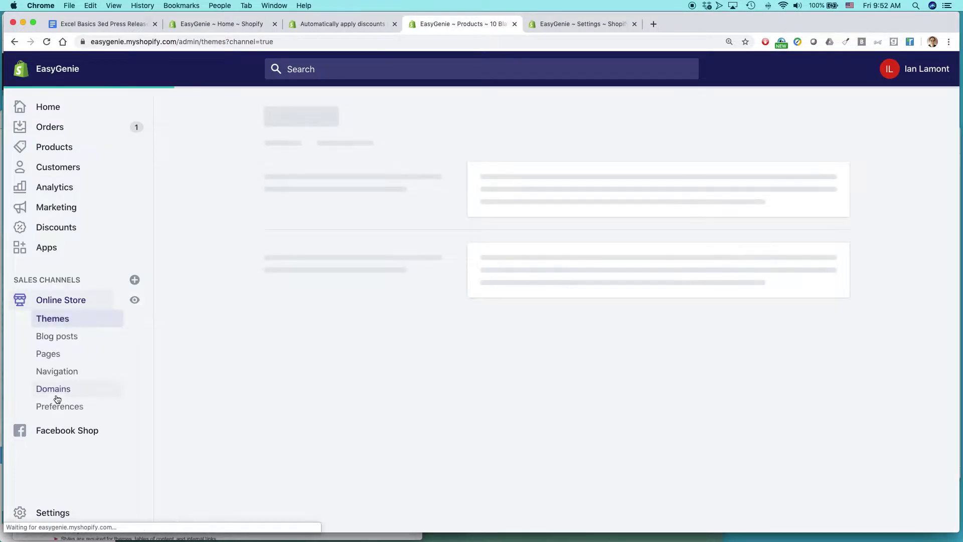
{"action": "left_click", "coordinate": [50, 340]}
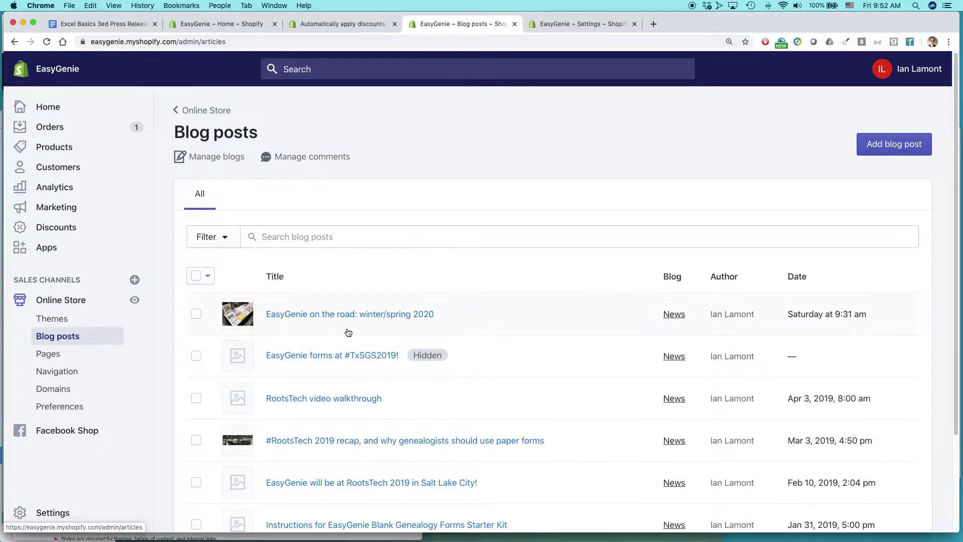
{"action": "left_click", "coordinate": [315, 316]}
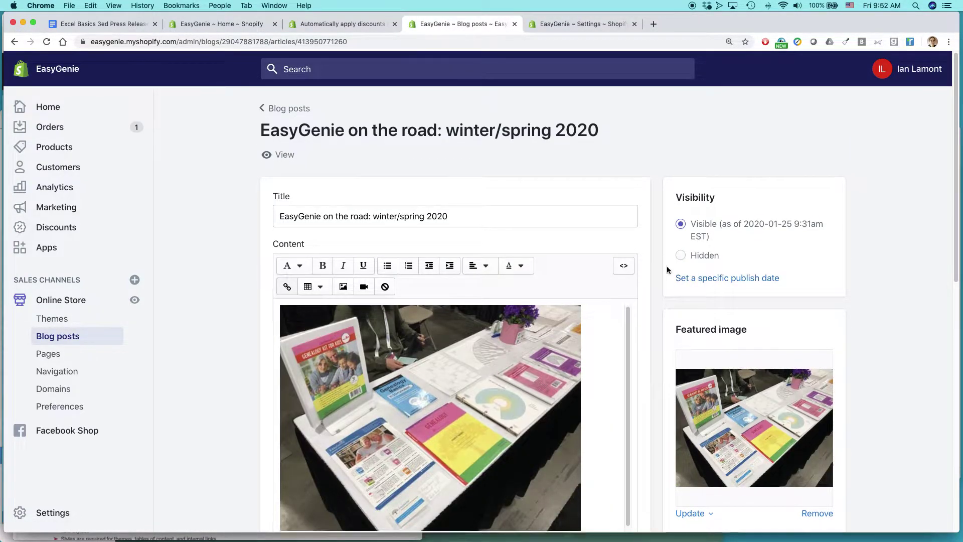
{"action": "scroll", "coordinate": [667, 266], "scroll_direction": "down", "scroll_amount": 5}
{"action": "scroll", "coordinate": [718, 219], "scroll_direction": "down", "scroll_amount": 1}
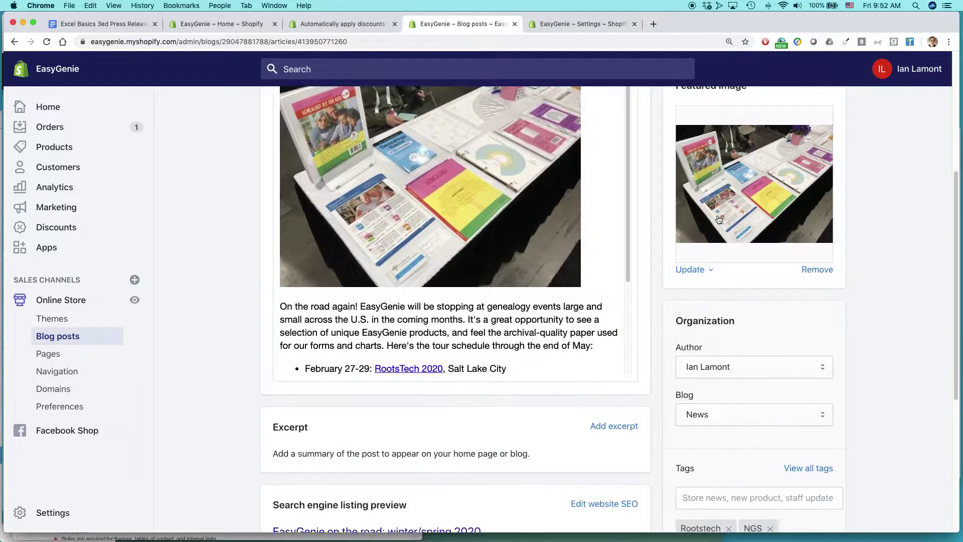
{"action": "scroll", "coordinate": [719, 219], "scroll_direction": "down", "scroll_amount": 4}
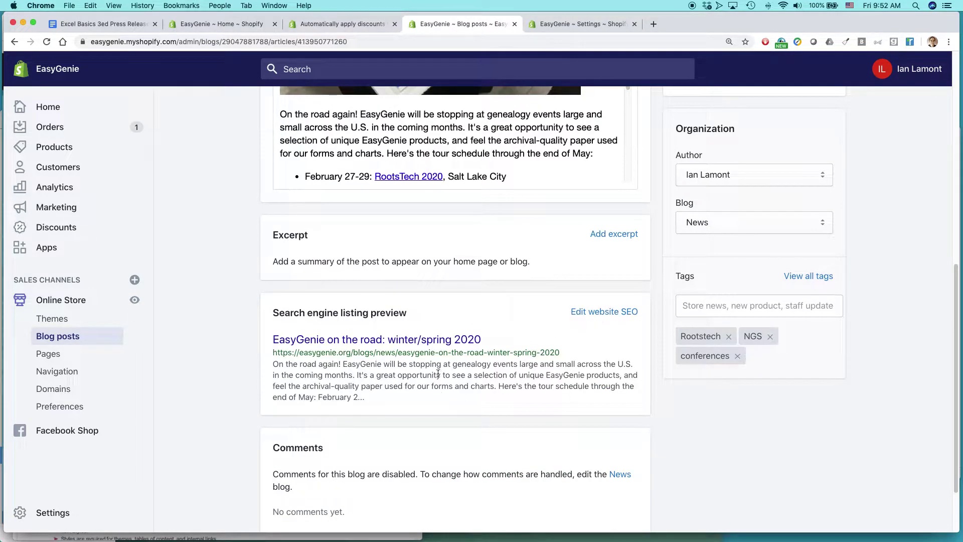
{"action": "scroll", "coordinate": [439, 366], "scroll_direction": "up", "scroll_amount": 9}
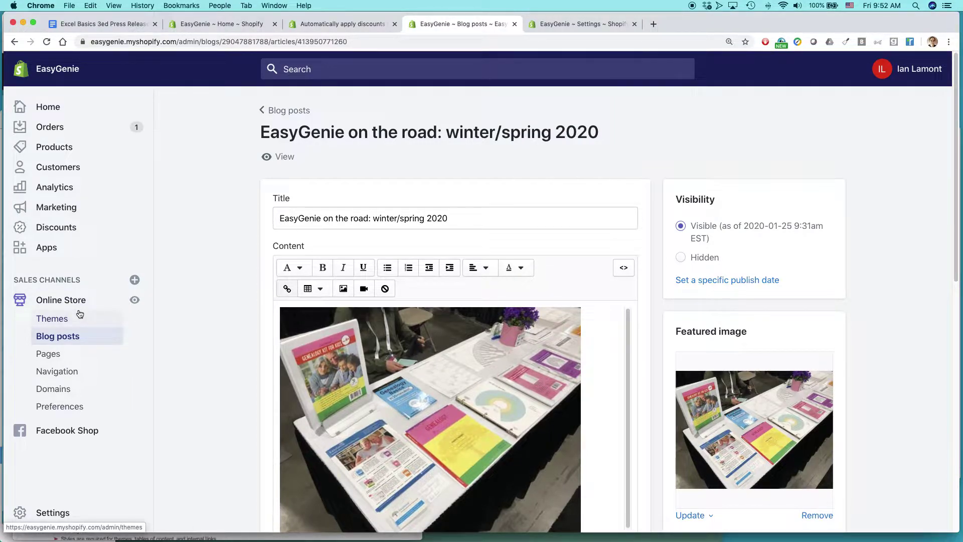
- Open the Shopify online store's themes and review the live theme, theme library, free themes and Theme Store options
{"action": "left_click", "coordinate": [52, 300]}
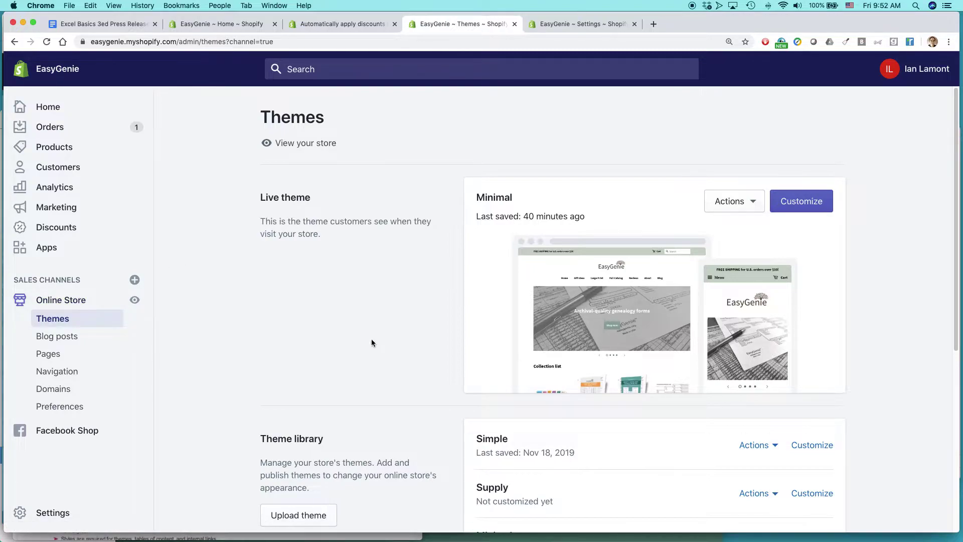
{"action": "scroll", "coordinate": [371, 345], "scroll_direction": "down", "scroll_amount": 5}
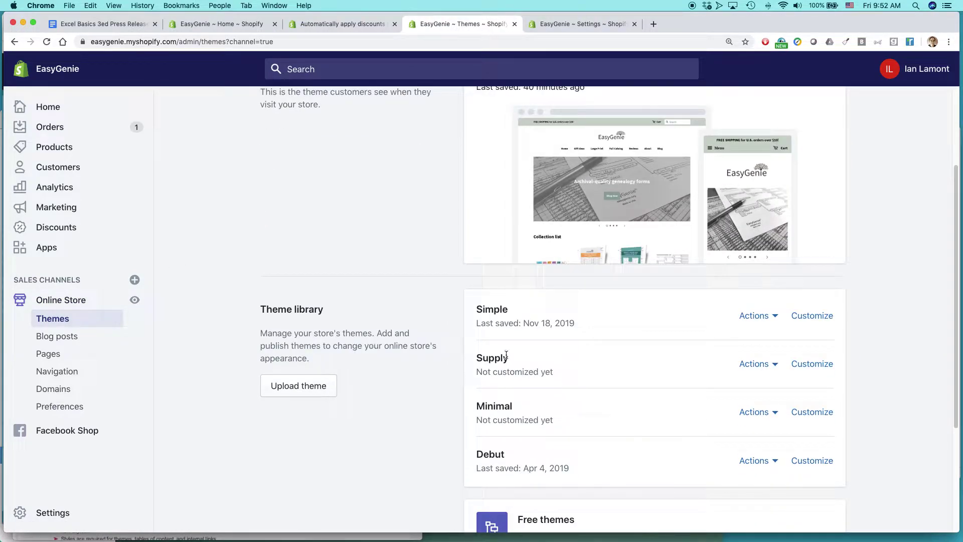
{"action": "scroll", "coordinate": [496, 326], "scroll_direction": "down", "scroll_amount": 1}
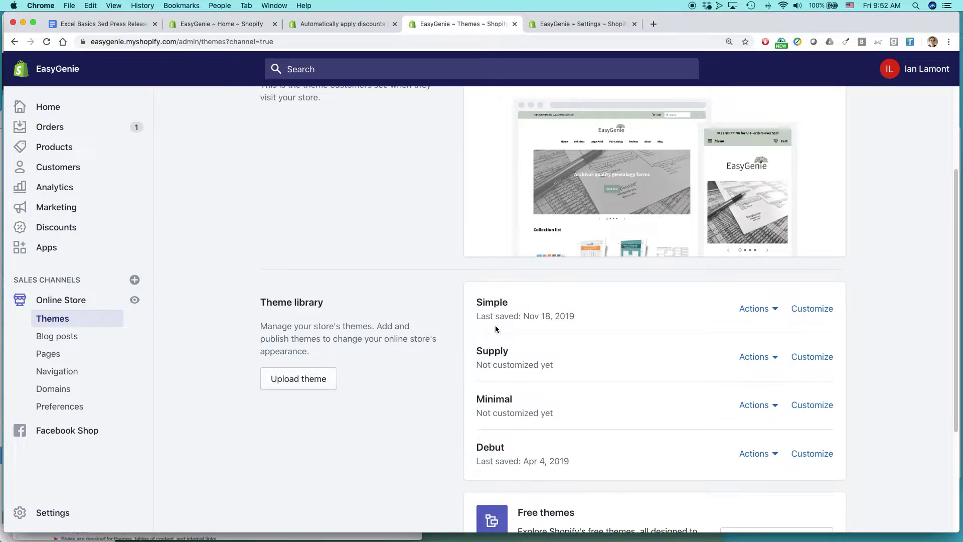
{"action": "scroll", "coordinate": [495, 329], "scroll_direction": "down", "scroll_amount": 3}
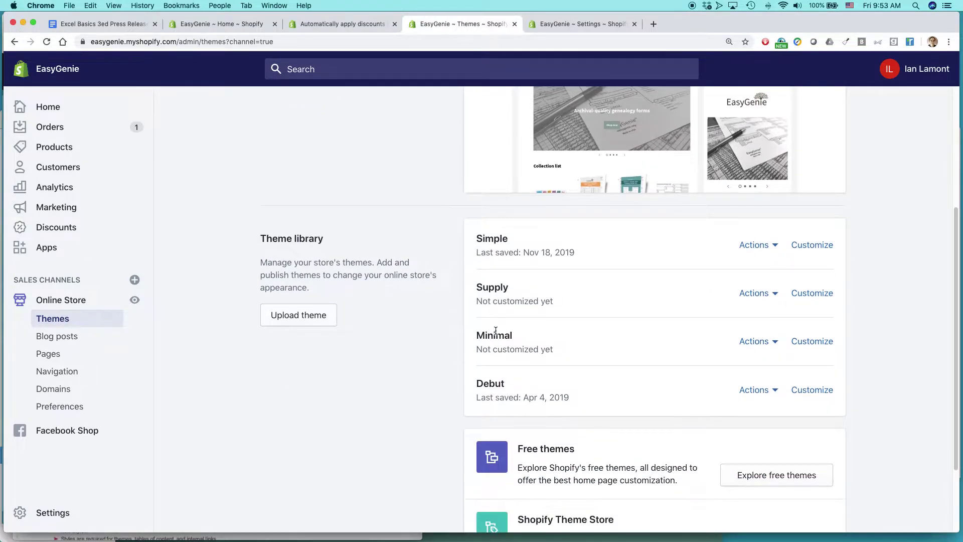
{"action": "scroll", "coordinate": [496, 330], "scroll_direction": "down", "scroll_amount": 3}
{"action": "scroll", "coordinate": [575, 439], "scroll_direction": "down", "scroll_amount": 1}
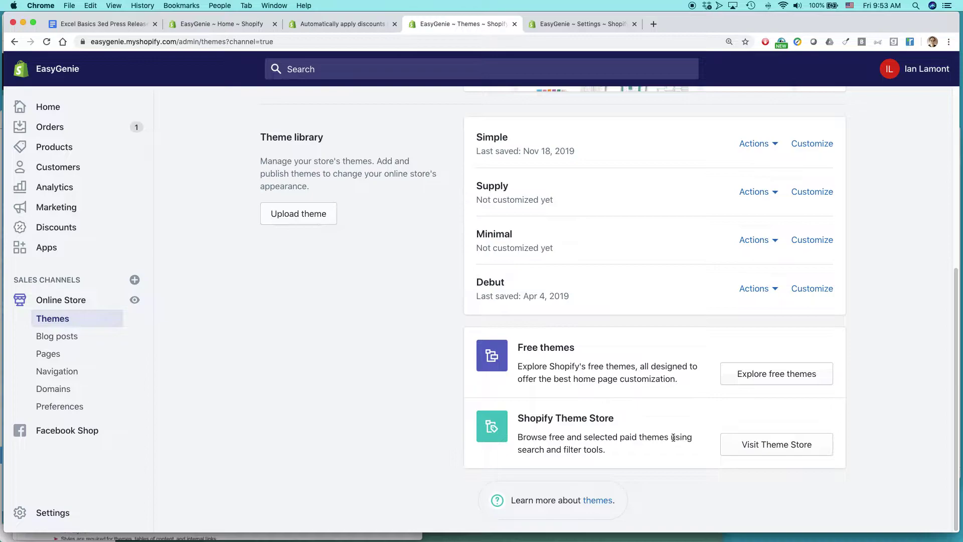
{"action": "scroll", "coordinate": [676, 439], "scroll_direction": "up", "scroll_amount": 10}
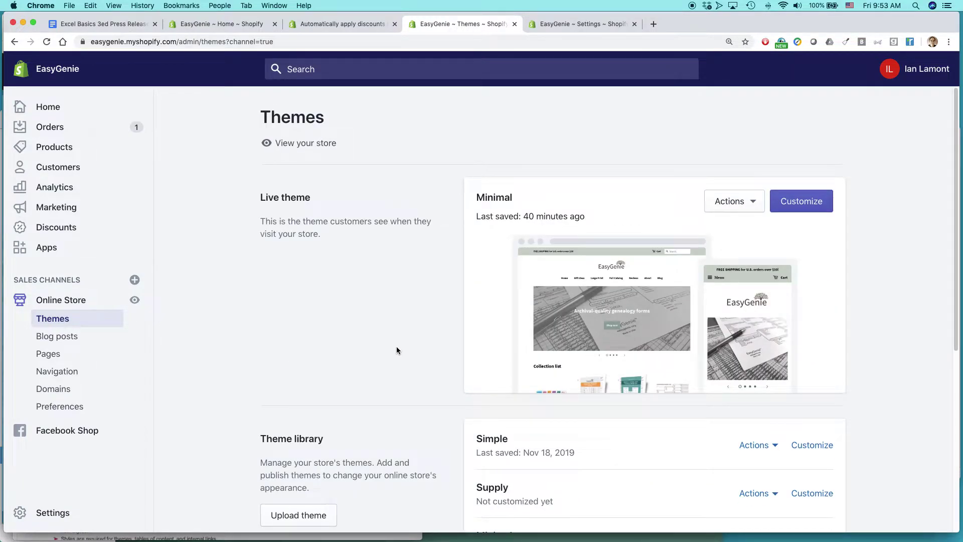
- Switch to the WordPress admin and view the installed themes
{"action": "key", "text": "super+grave"}
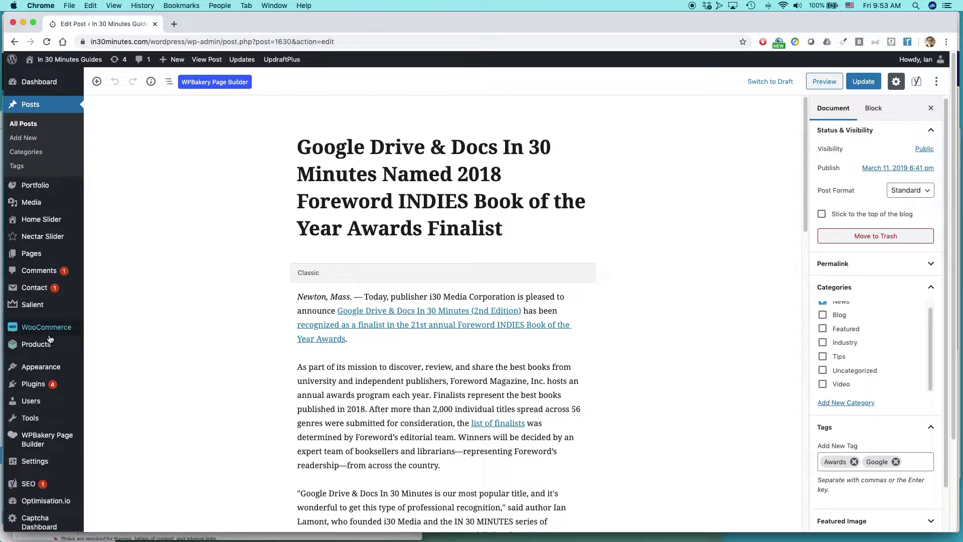
{"action": "mouse_move", "coordinate": [45, 333]}
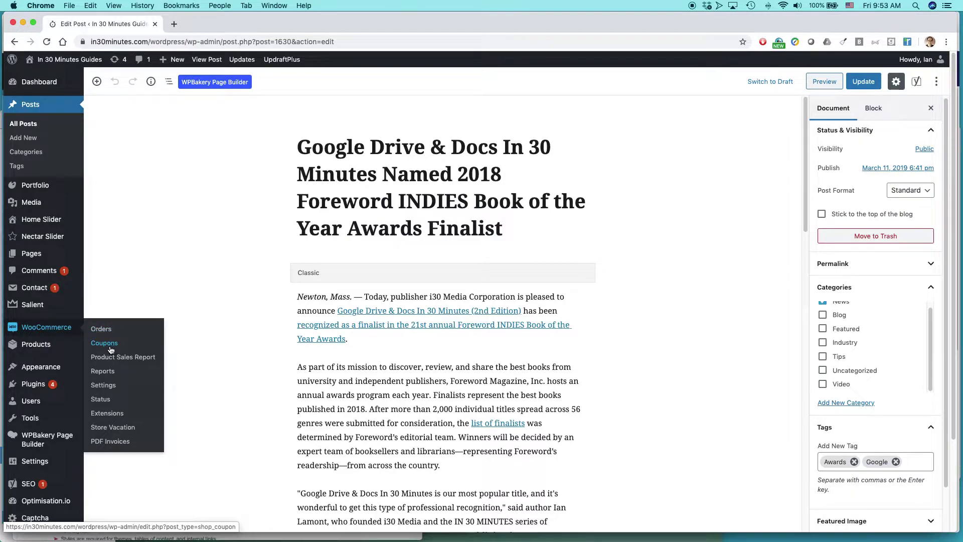
{"action": "mouse_move", "coordinate": [32, 370]}
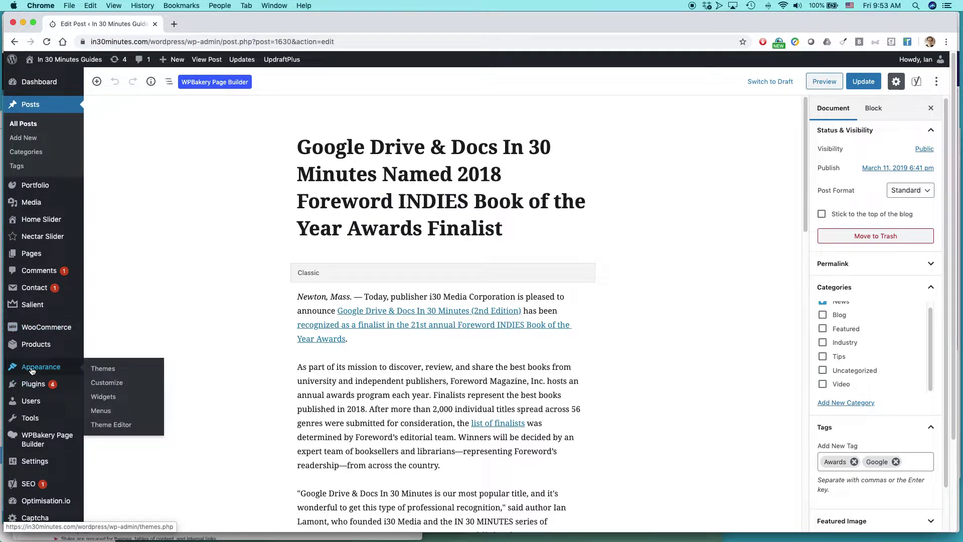
{"action": "left_click", "coordinate": [101, 369]}
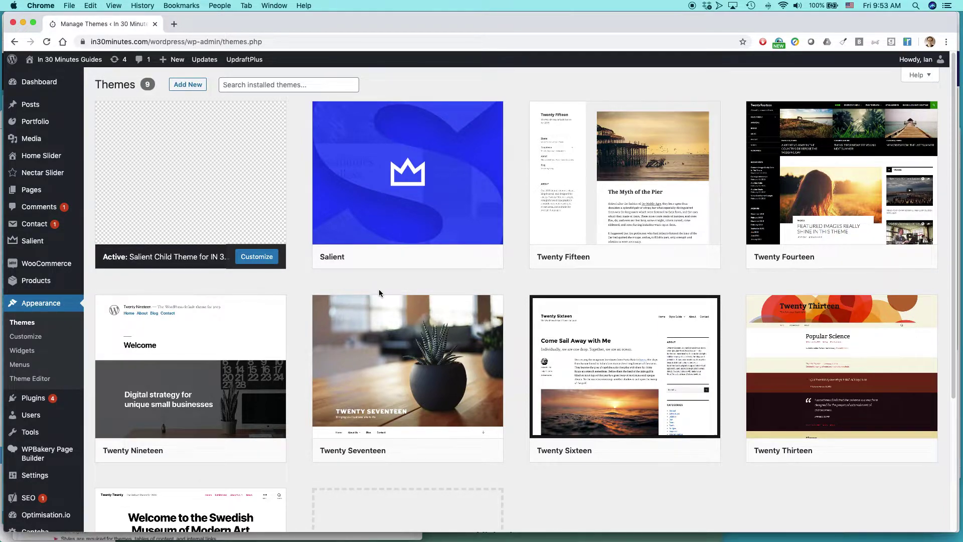
{"action": "mouse_move", "coordinate": [400, 359]}
- Open the WooCommerce orders list and look through the orders with their statuses, shipping details and totals
{"action": "mouse_move", "coordinate": [36, 270]}
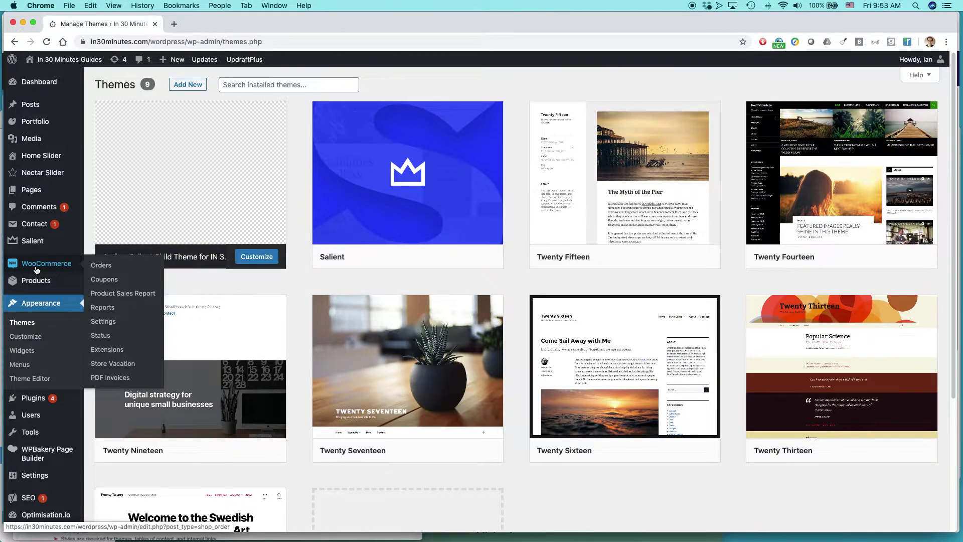
{"action": "left_click", "coordinate": [36, 270]}
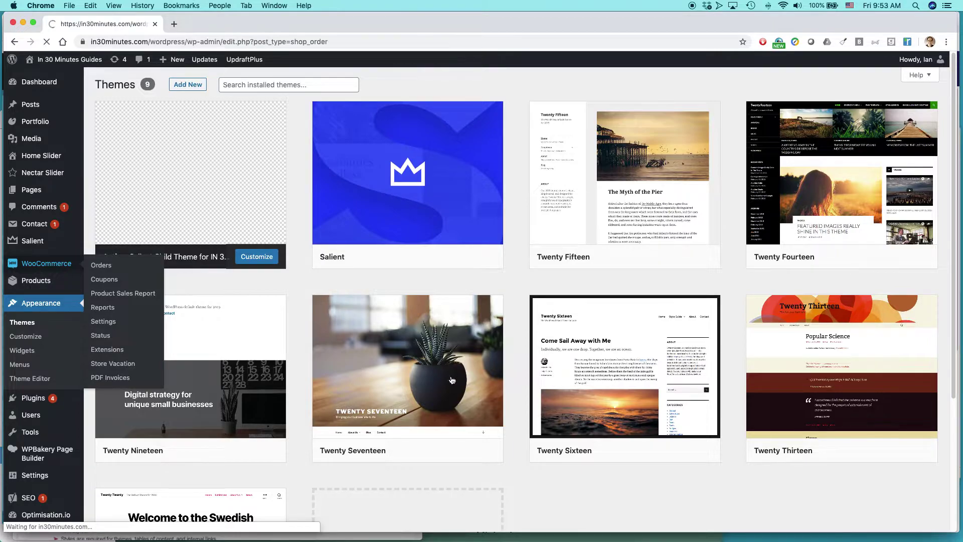
{"action": "scroll", "coordinate": [364, 377], "scroll_direction": "down", "scroll_amount": 10}
{"action": "scroll", "coordinate": [363, 376], "scroll_direction": "up", "scroll_amount": 5}
{"action": "scroll", "coordinate": [112, 258], "scroll_direction": "down", "scroll_amount": 15}
{"action": "scroll", "coordinate": [259, 254], "scroll_direction": "up", "scroll_amount": 2}
{"action": "scroll", "coordinate": [50, 226], "scroll_direction": "down", "scroll_amount": 2}
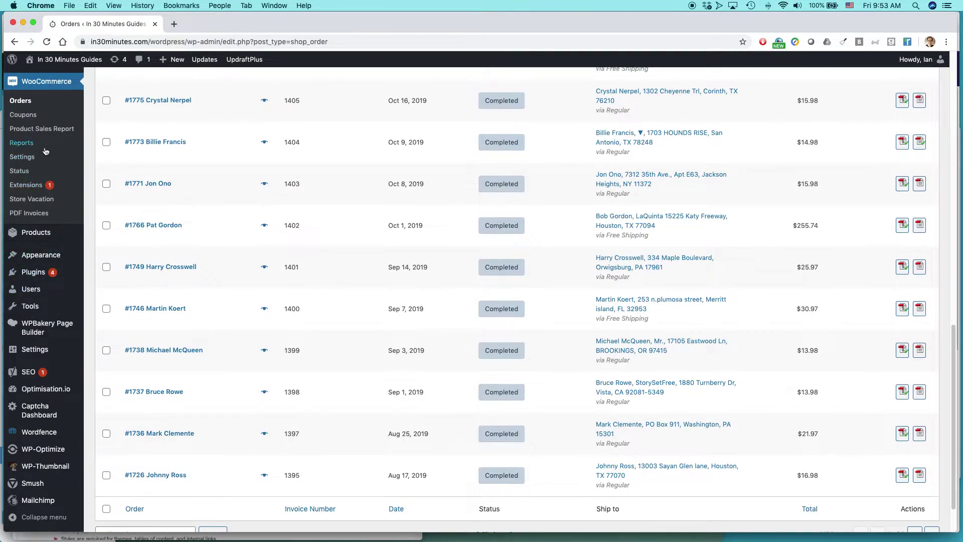
- Open the WooCommerce general settings and review the store address, selling location and shipping location options
{"action": "left_click", "coordinate": [22, 156]}
{"action": "scroll", "coordinate": [183, 215], "scroll_direction": "down", "scroll_amount": 2}
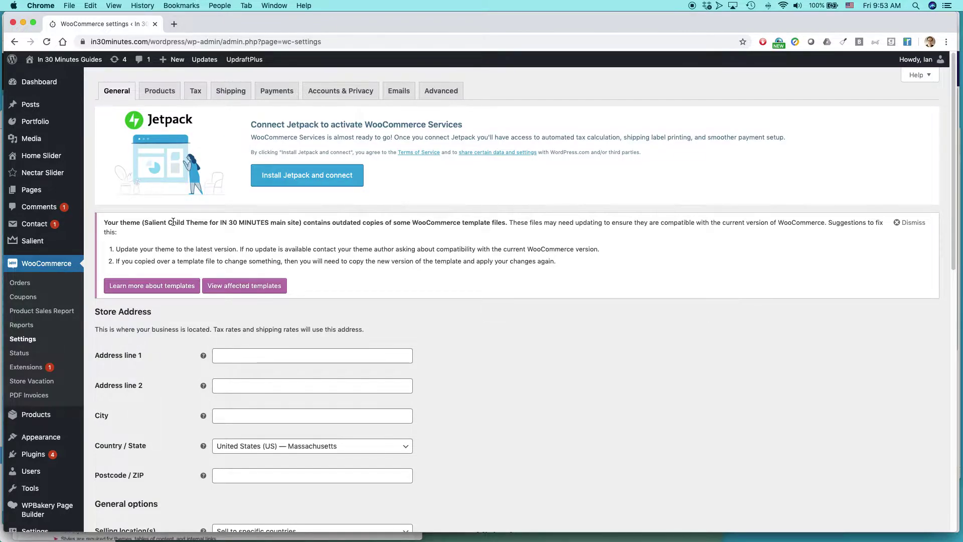
{"action": "scroll", "coordinate": [605, 337], "scroll_direction": "down", "scroll_amount": 5}
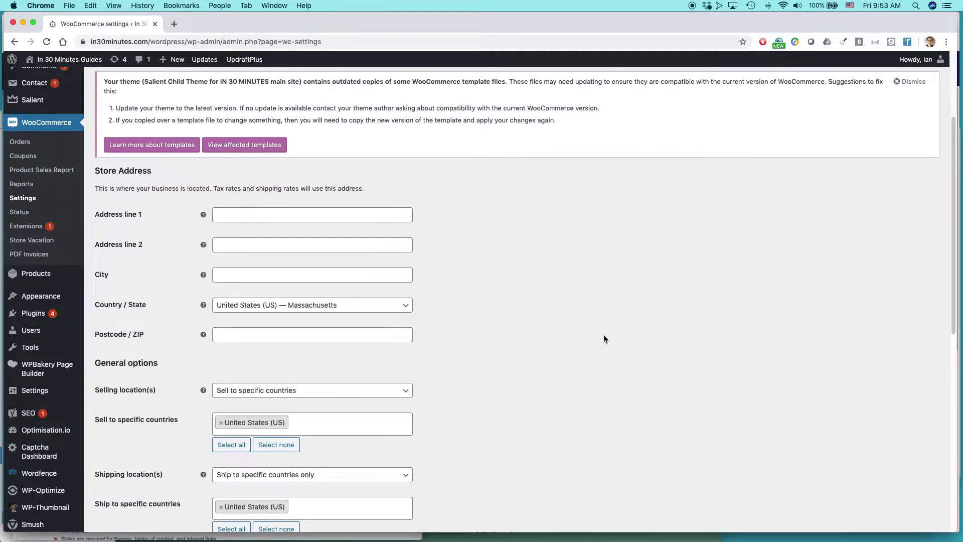
{"action": "scroll", "coordinate": [604, 336], "scroll_direction": "up", "scroll_amount": 4}
{"action": "scroll", "coordinate": [604, 339], "scroll_direction": "up", "scroll_amount": 1}
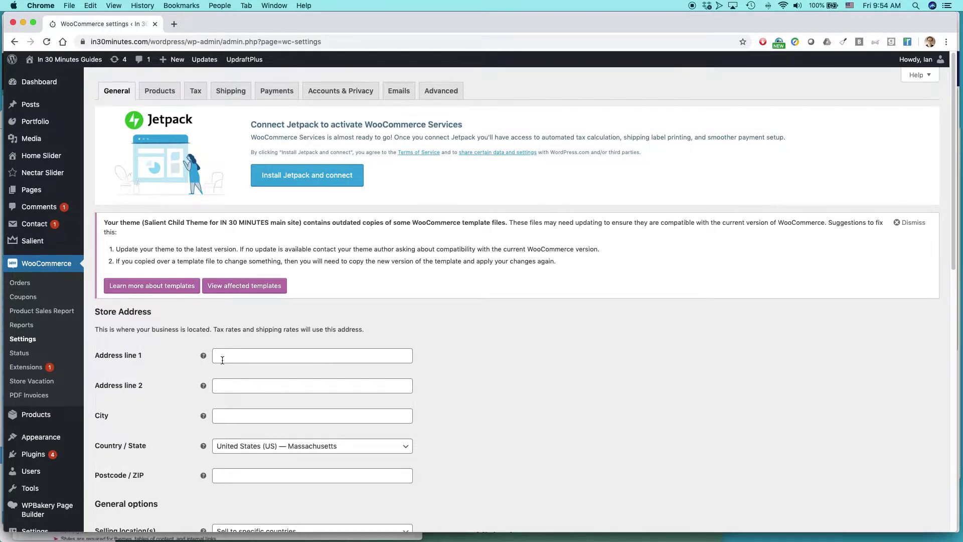
- Switch to the Shopify admin, view the online store preferences, and open the store's settings overview
{"action": "key", "text": "super+grave"}
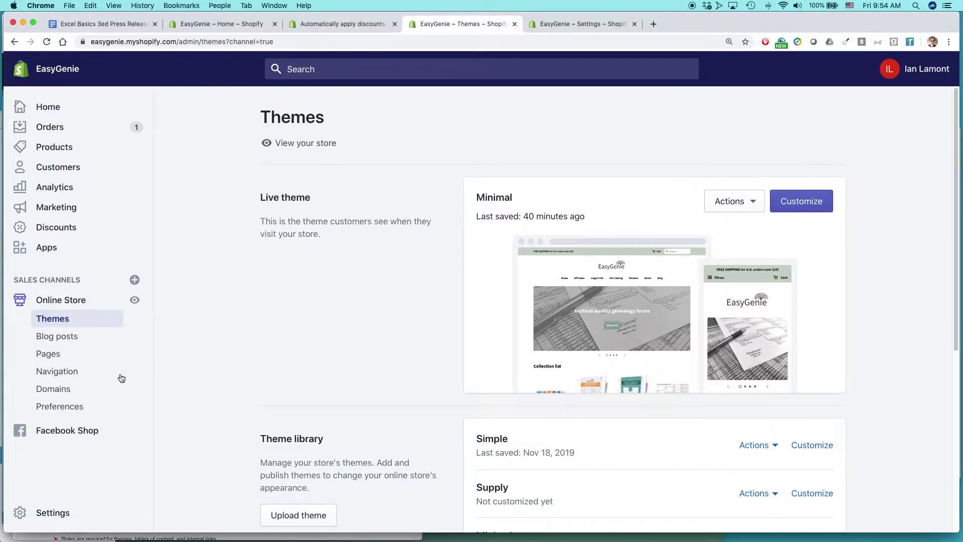
{"action": "left_click", "coordinate": [60, 407]}
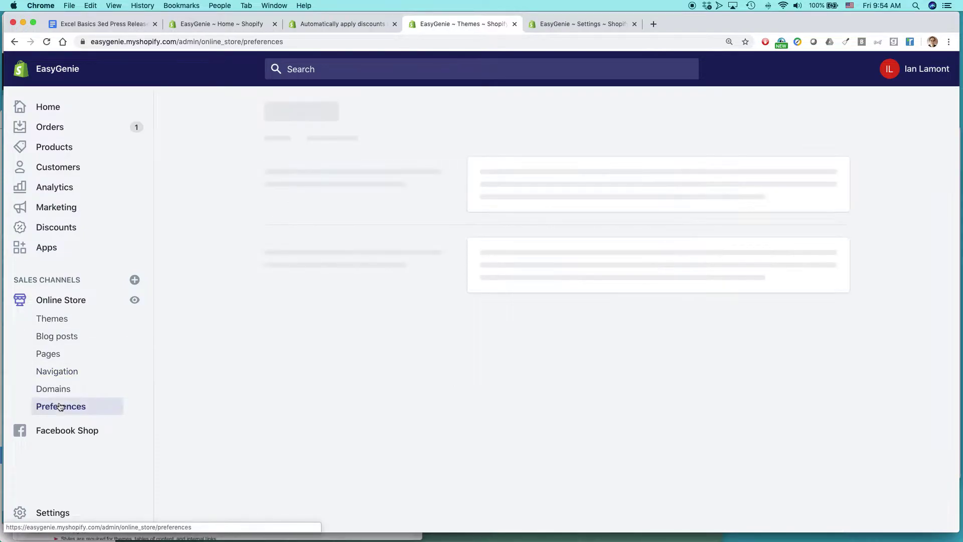
{"action": "left_click", "coordinate": [66, 509]}
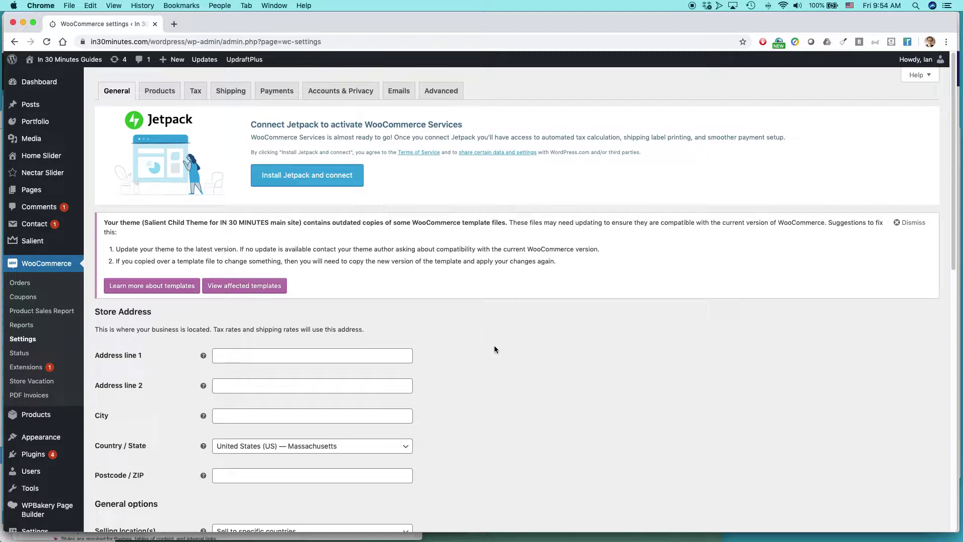
- Browse the featured WooCommerce extensions with their prices, and return to the WooCommerce general settings
{"action": "key", "text": "super+grave"}
{"action": "left_click", "coordinate": [19, 372]}
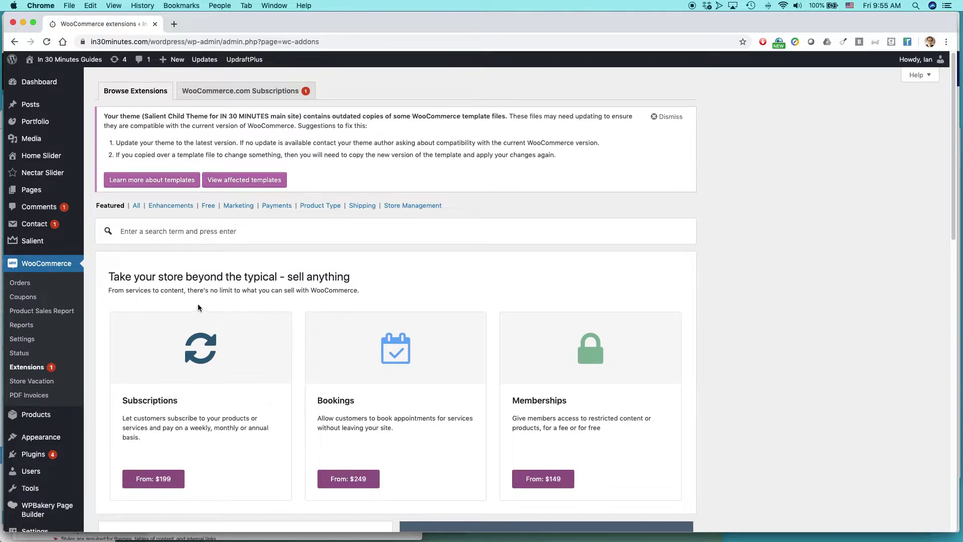
{"action": "scroll", "coordinate": [198, 307], "scroll_direction": "down", "scroll_amount": 5}
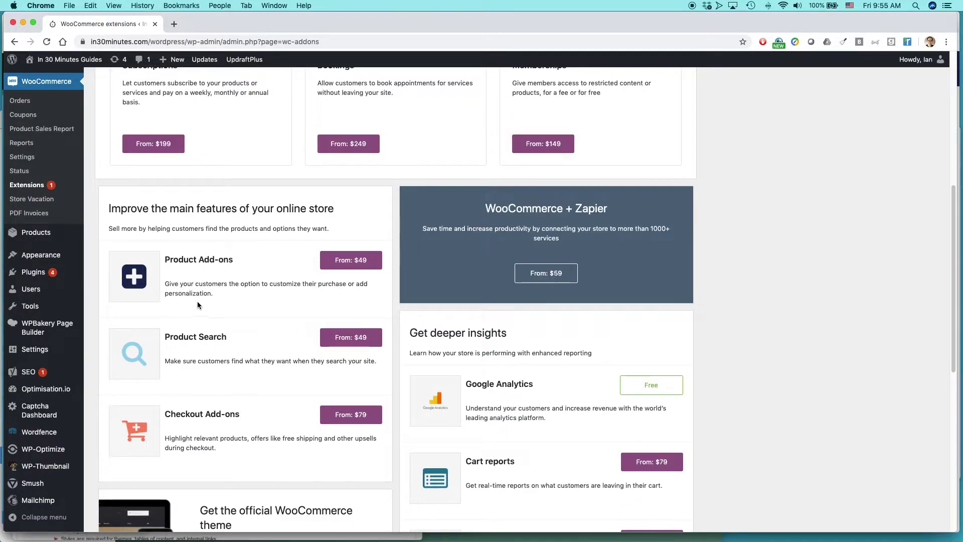
{"action": "scroll", "coordinate": [197, 305], "scroll_direction": "down", "scroll_amount": 5}
{"action": "scroll", "coordinate": [197, 304], "scroll_direction": "up", "scroll_amount": 20}
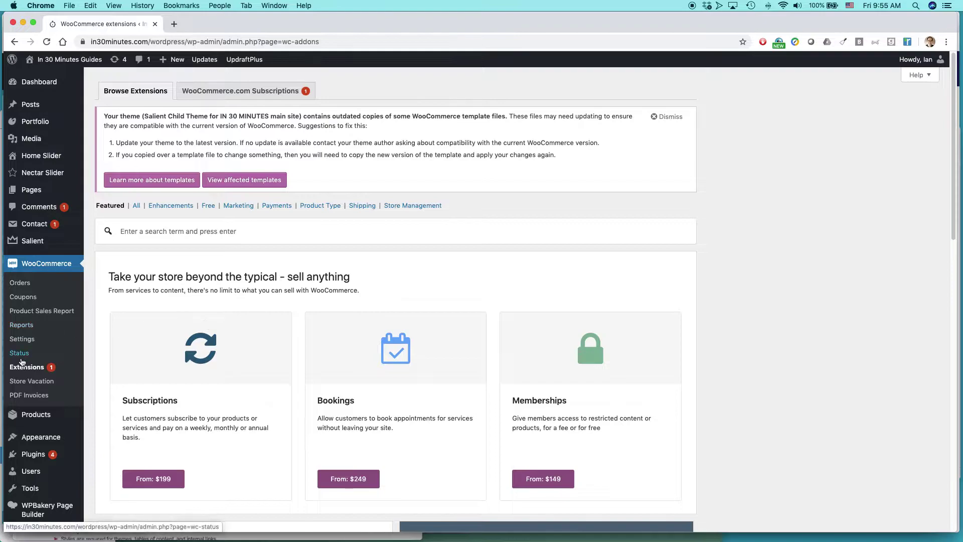
{"action": "left_click", "coordinate": [20, 341]}
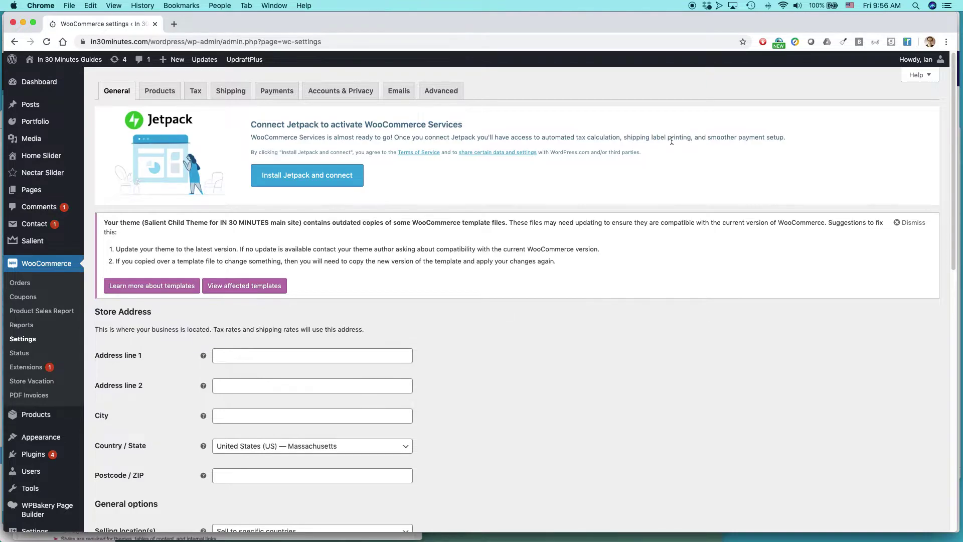
- Switch to the Shopify admin and review the shipping settings, including shipping profiles and saved packages
{"action": "key", "text": "super+grave"}
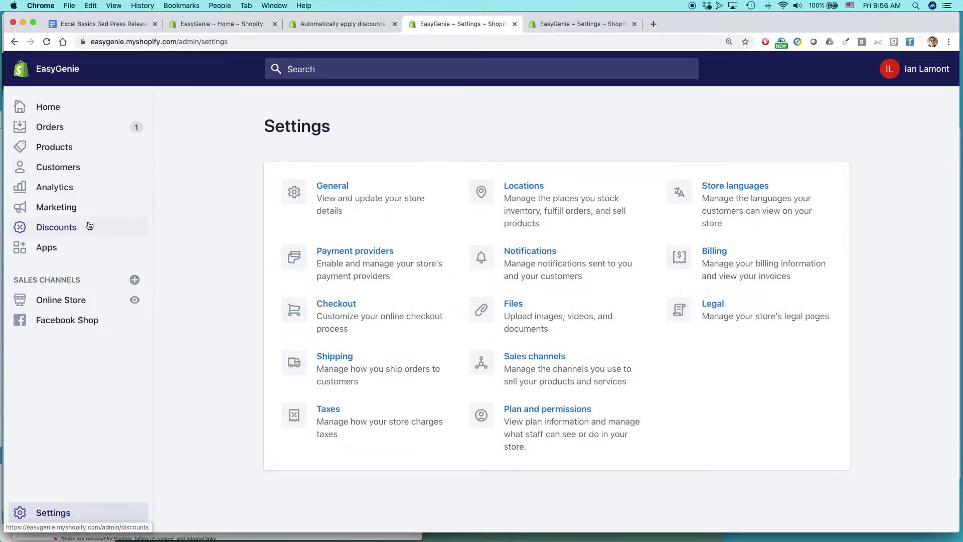
{"action": "left_click", "coordinate": [327, 365]}
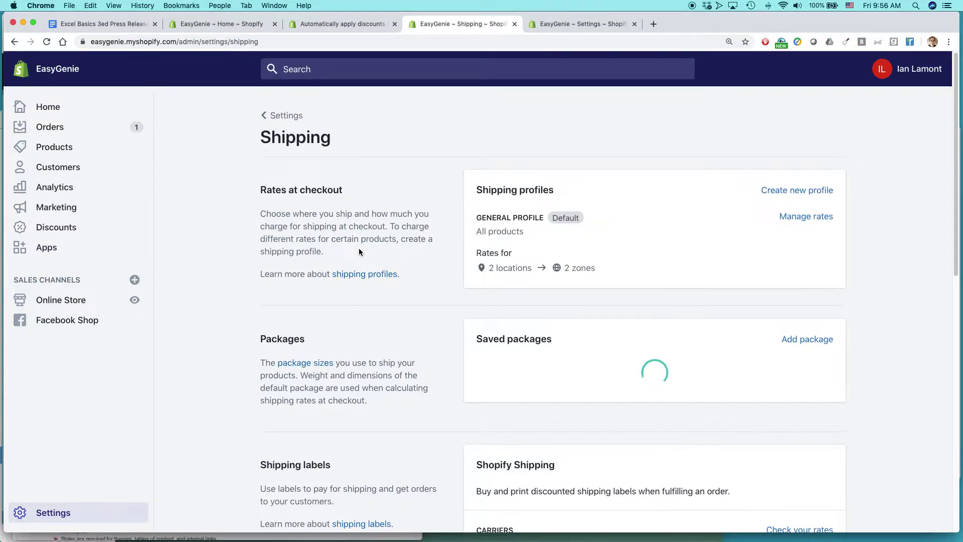
{"action": "scroll", "coordinate": [529, 304], "scroll_direction": "down", "scroll_amount": 1}
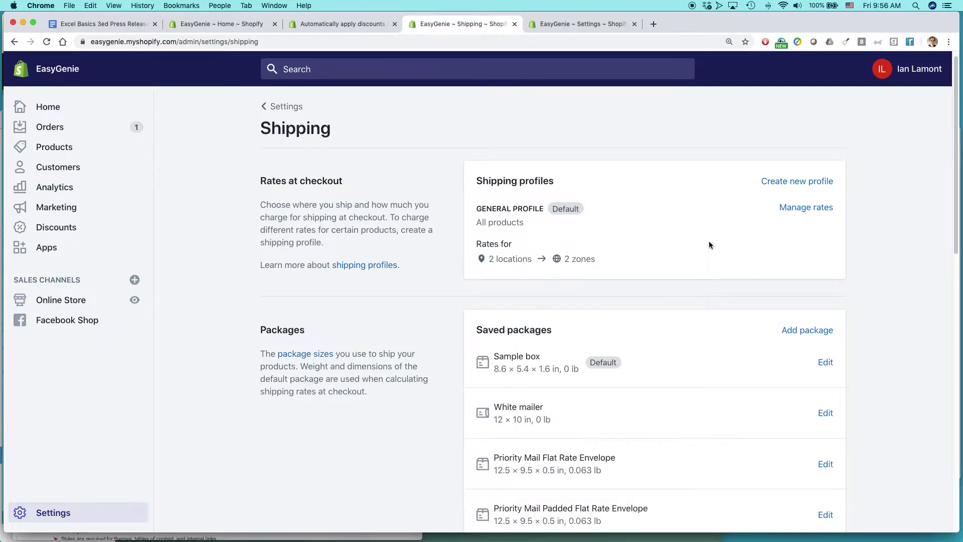
{"action": "scroll", "coordinate": [709, 245], "scroll_direction": "down", "scroll_amount": 3}
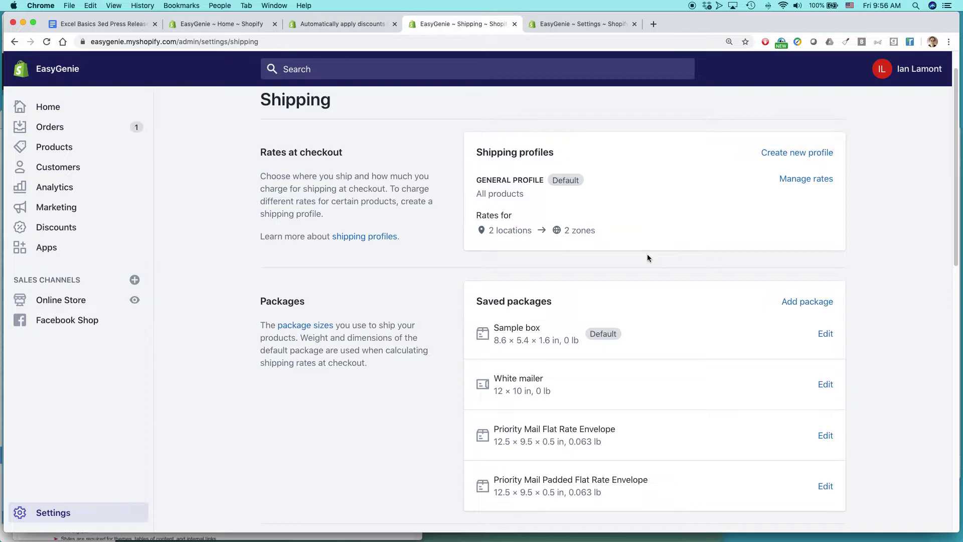
- Switch to the WooCommerce settings and highlight the notice's sentence about the theme's outdated template files
{"action": "key", "text": "super+grave"}
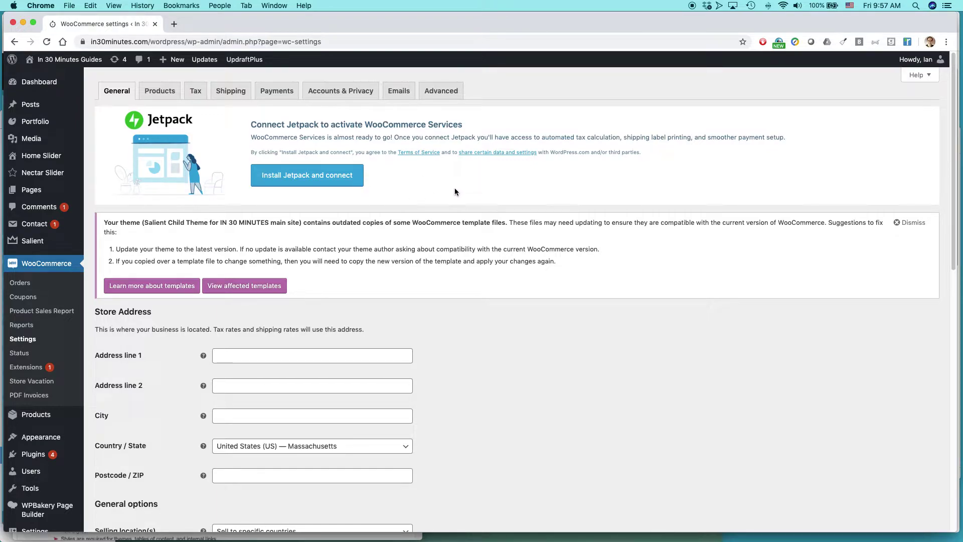
{"action": "left_click_drag", "start_coordinate": [105, 223], "coordinate": [509, 224]}
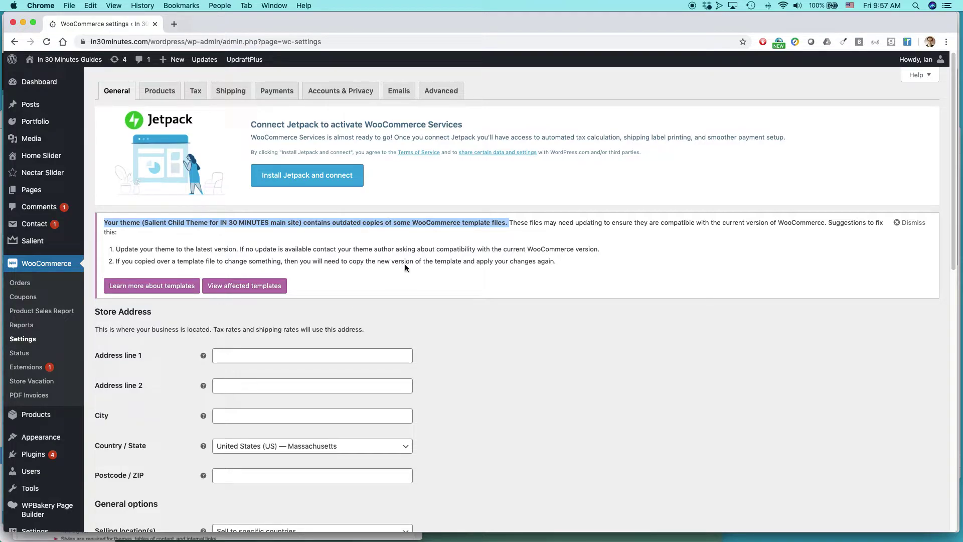
- Return to the Shopify admin and review the marketing overview, including Facebook Marketing, marketing results and campaigns
{"action": "key", "text": "super+grave"}
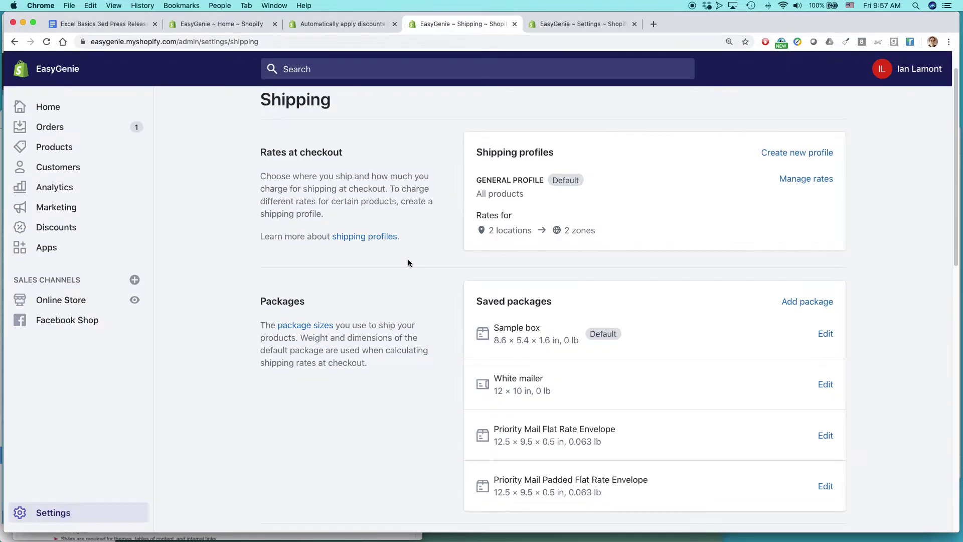
{"action": "scroll", "coordinate": [309, 261], "scroll_direction": "up", "scroll_amount": 2}
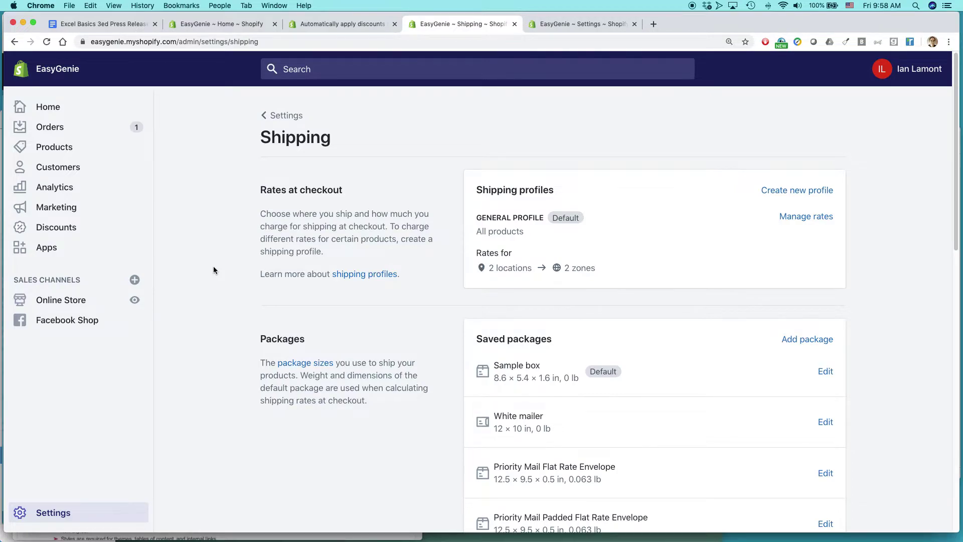
{"action": "left_click", "coordinate": [85, 213]}
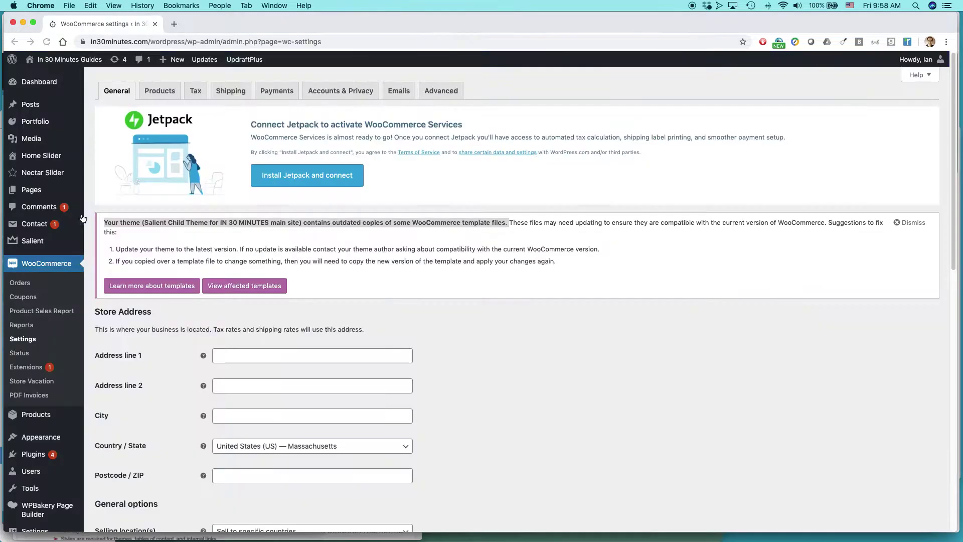
{"action": "mouse_move", "coordinate": [79, 219]}
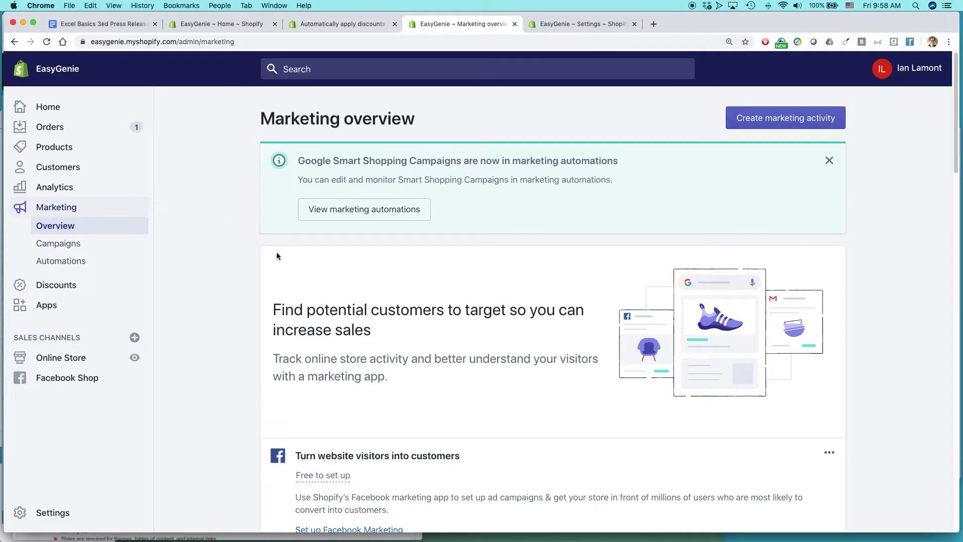
{"action": "scroll", "coordinate": [516, 286], "scroll_direction": "down", "scroll_amount": 5}
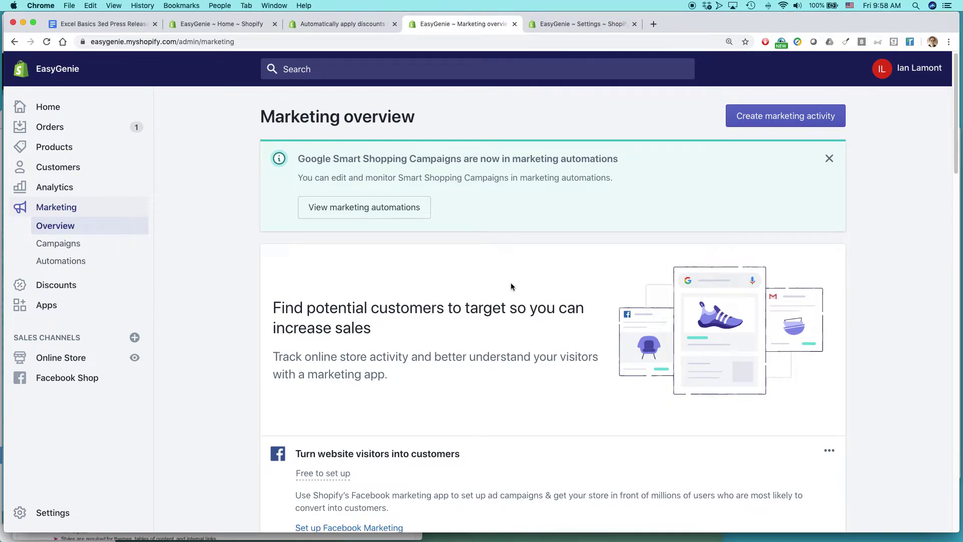
{"action": "scroll", "coordinate": [508, 286], "scroll_direction": "down", "scroll_amount": 4}
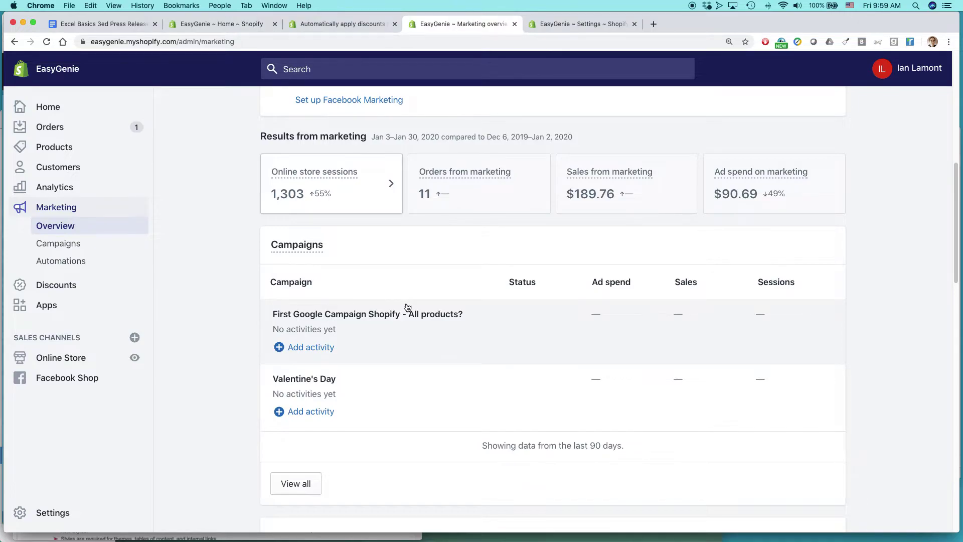
{"action": "scroll", "coordinate": [405, 312], "scroll_direction": "up", "scroll_amount": 5}
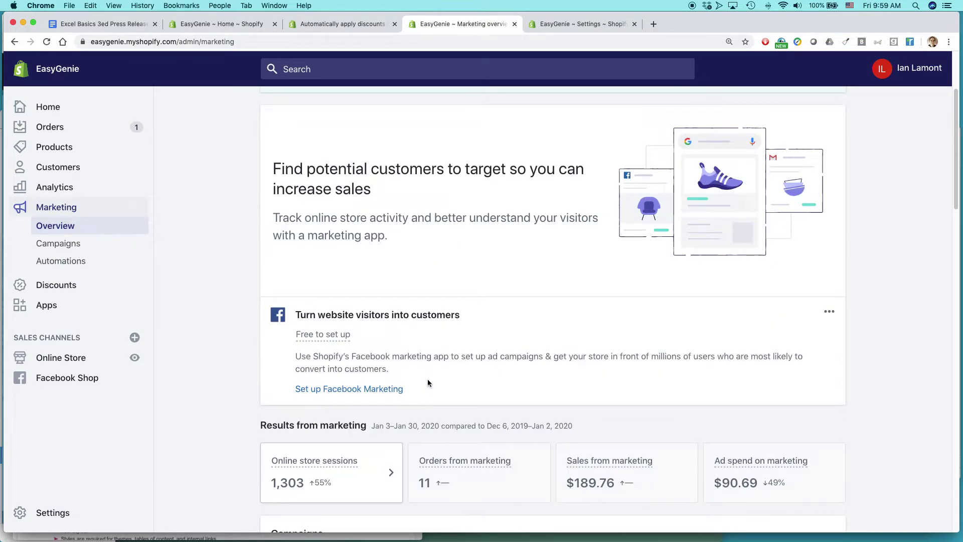
{"action": "scroll", "coordinate": [462, 341], "scroll_direction": "up", "scroll_amount": 3}
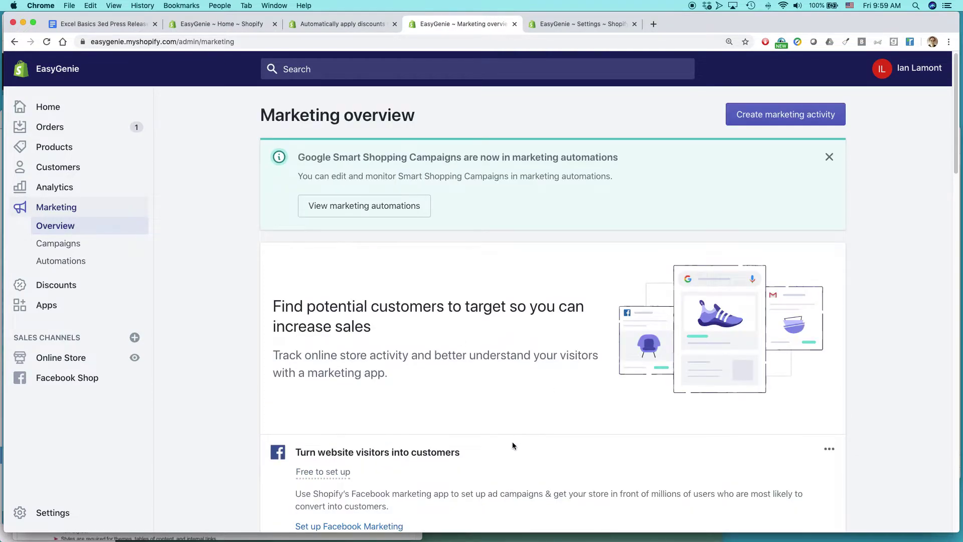
{"action": "scroll", "coordinate": [512, 443], "scroll_direction": "down", "scroll_amount": 4}
{"action": "scroll", "coordinate": [510, 444], "scroll_direction": "up", "scroll_amount": 1}
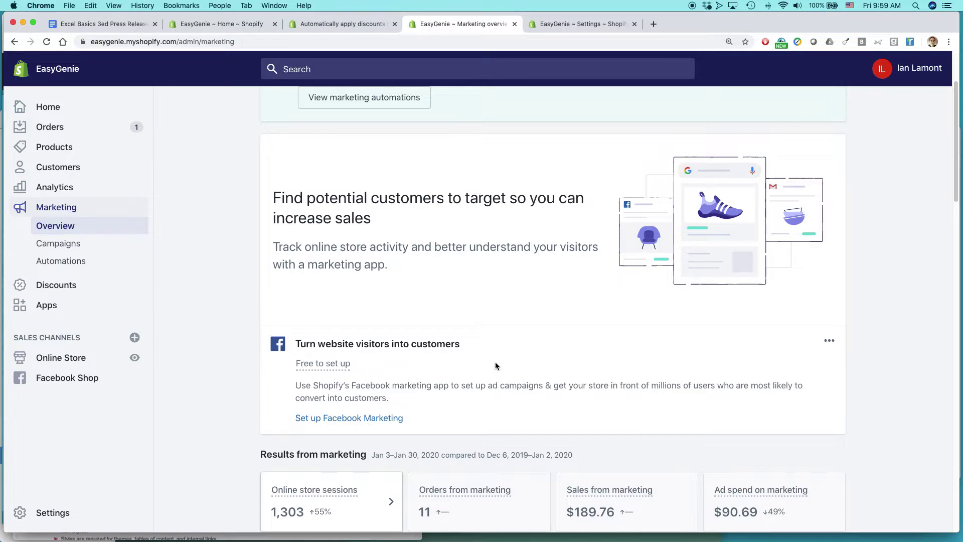
{"action": "scroll", "coordinate": [514, 366], "scroll_direction": "up", "scroll_amount": 3}
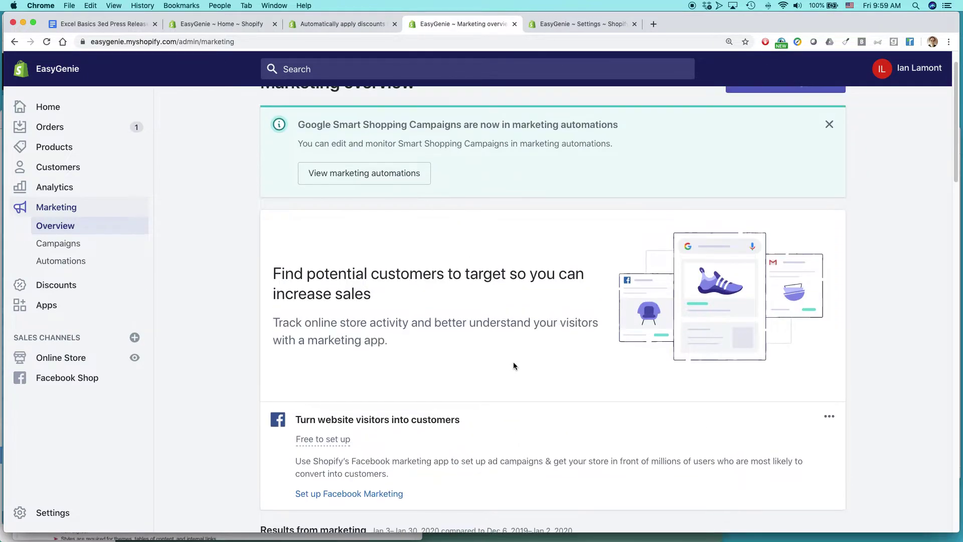
{"action": "scroll", "coordinate": [493, 398], "scroll_direction": "up", "scroll_amount": 2}
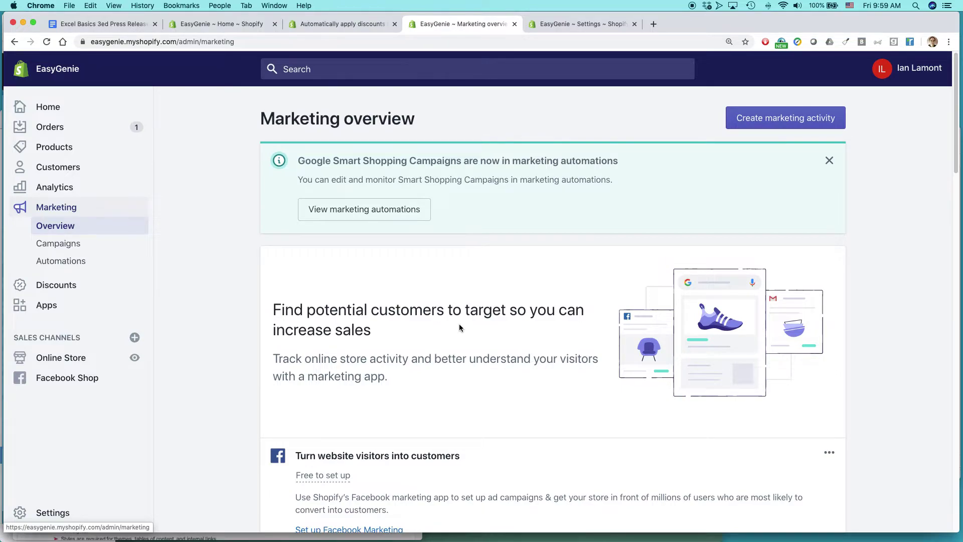
{"action": "key", "text": "super+grave"}
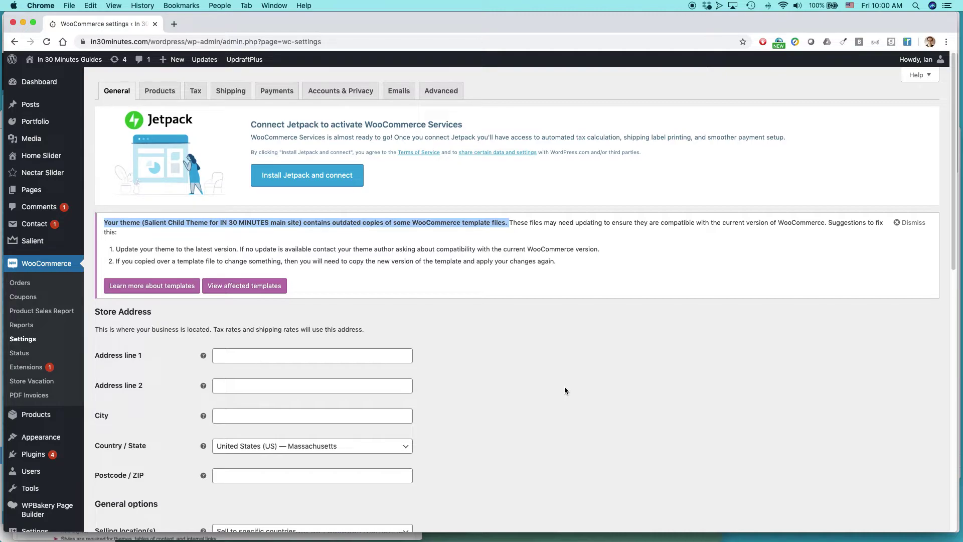
{"action": "key", "text": "super+grave"}
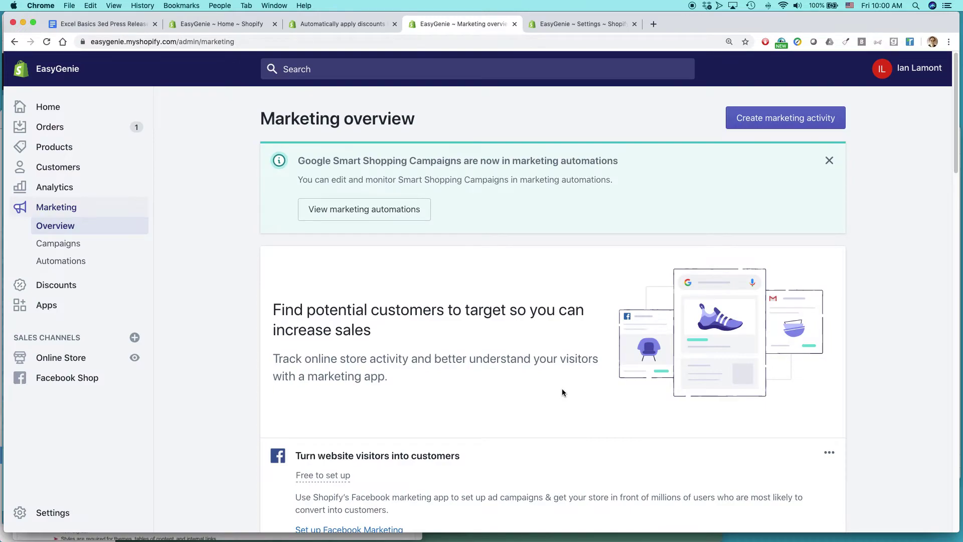
- Switch to Finder and open the Videos Master Folder
{"action": "key", "text": "super+Tab"}
{"action": "key", "text": "super+Tab"}
{"action": "key", "text": "super+Tab"}
{"action": "key", "text": "super+Tab"}
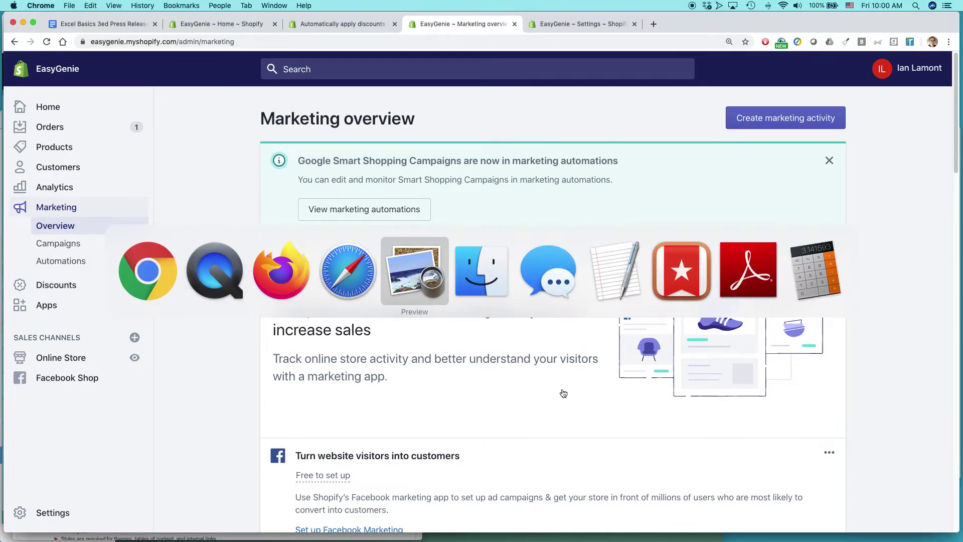
{"action": "key", "text": "super+Tab"}
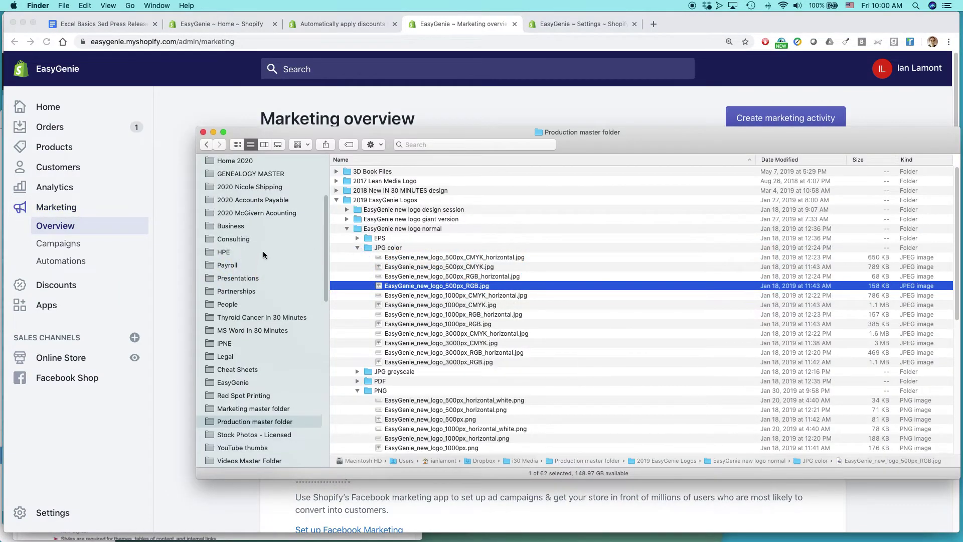
{"action": "scroll", "coordinate": [255, 399], "scroll_direction": "down", "scroll_amount": 5}
{"action": "left_click", "coordinate": [238, 348]}
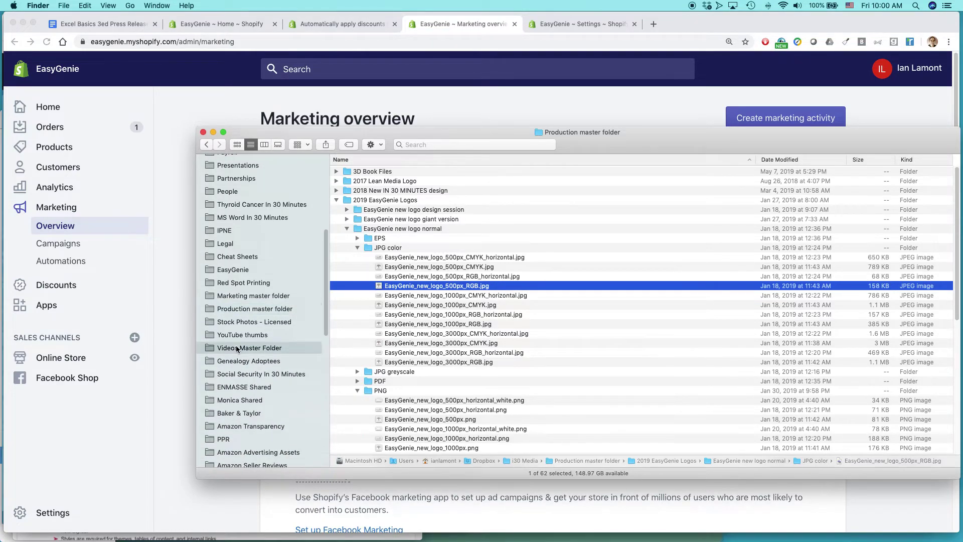
- Look through 2020 Videos for the images in the January 2020 "Mobile app fulfill an order" folder, and return to the Shopify admin
{"action": "left_click", "coordinate": [336, 172]}
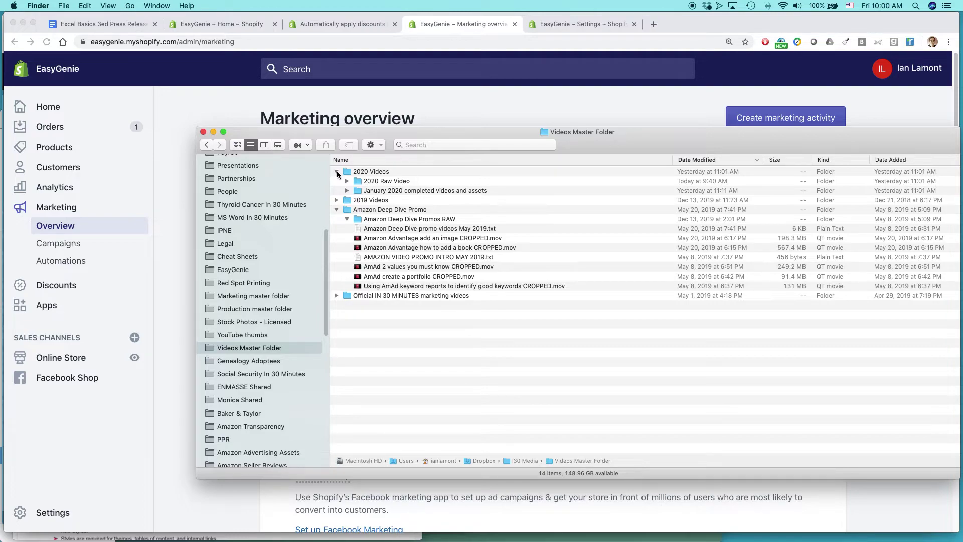
{"action": "left_click", "coordinate": [347, 191]}
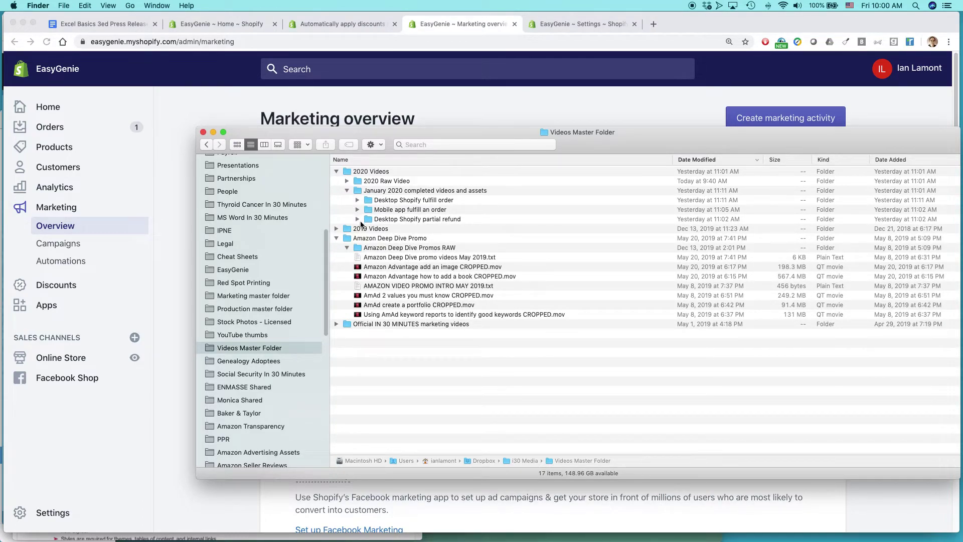
{"action": "left_click", "coordinate": [357, 209]}
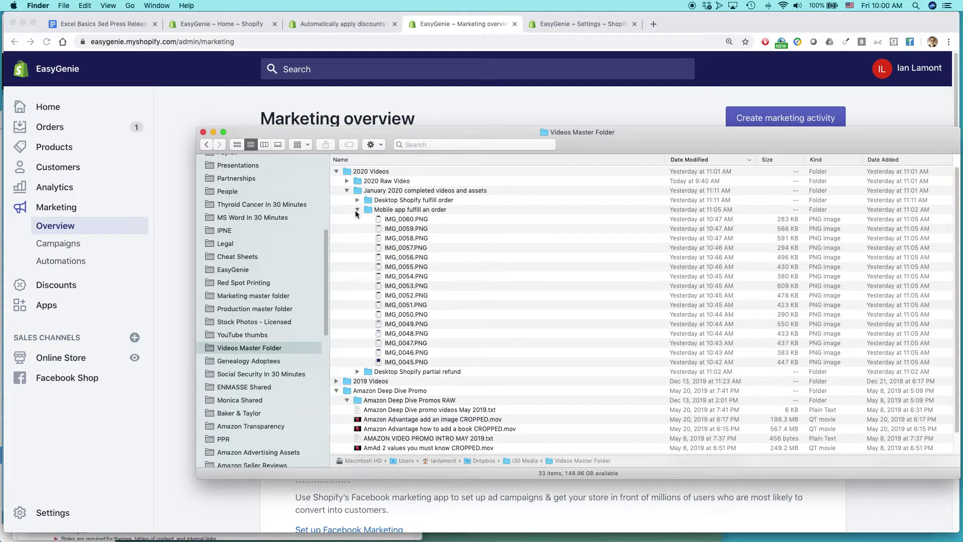
{"action": "left_click", "coordinate": [201, 109]}
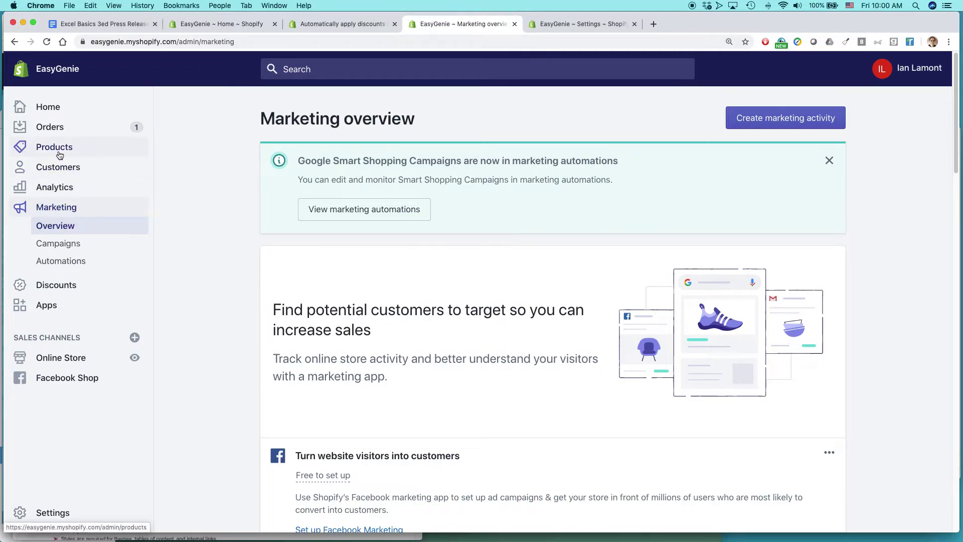
- Open the Shopify analytics overview dashboard and compare it with the WooCommerce admin
{"action": "left_click", "coordinate": [59, 191]}
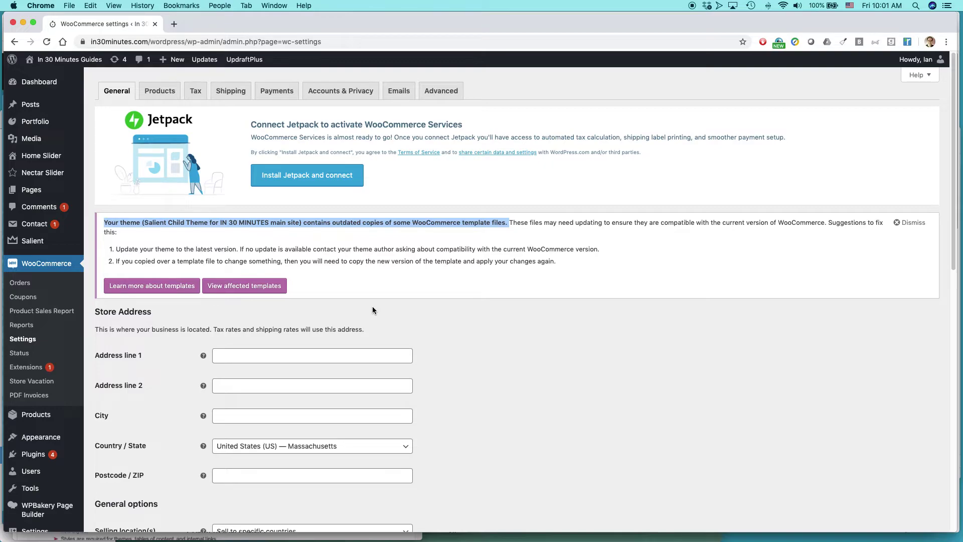
{"action": "key", "text": "super+grave"}
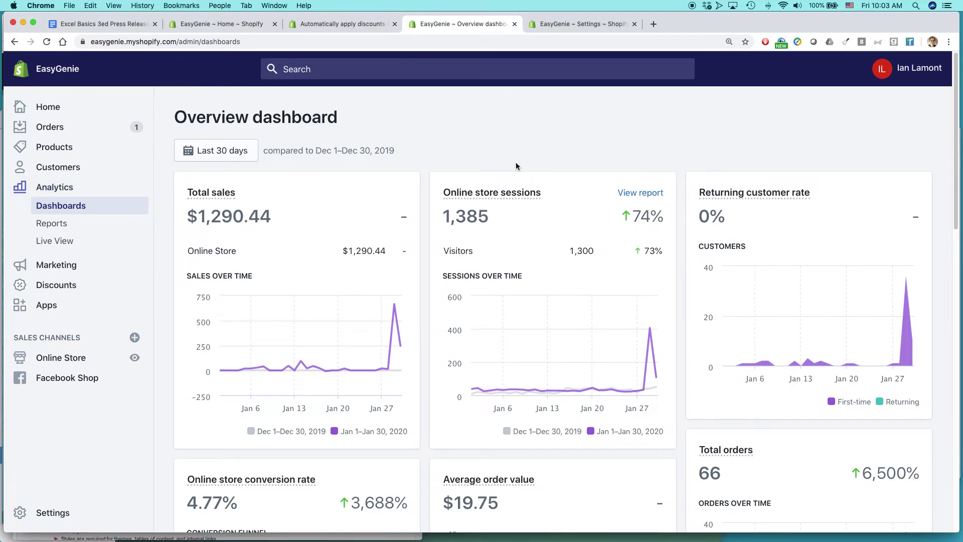
- Compare the WooCommerce settings page with Shopify's analytics dashboard and marketing overview, ending on the WooCommerce admin
{"action": "key", "text": "super+grave"}
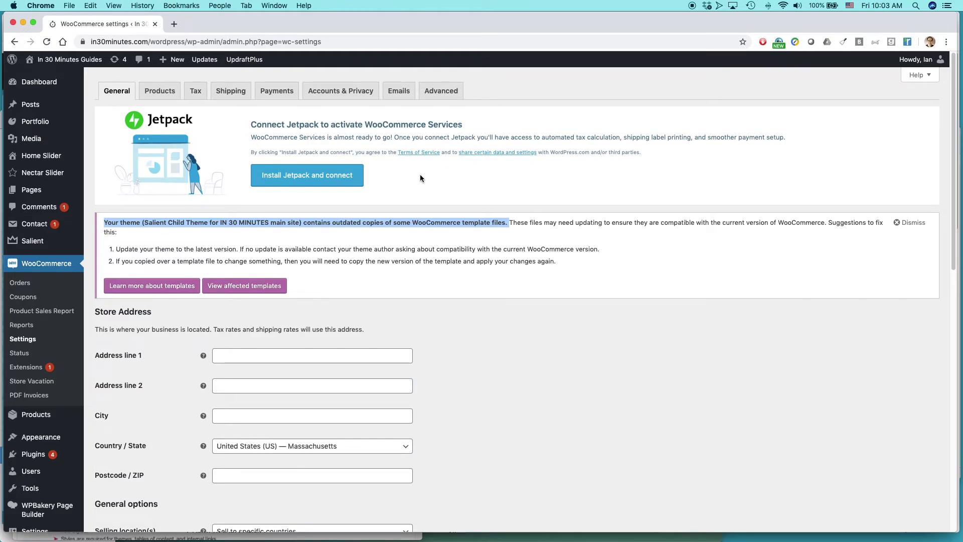
{"action": "key", "text": "super+grave"}
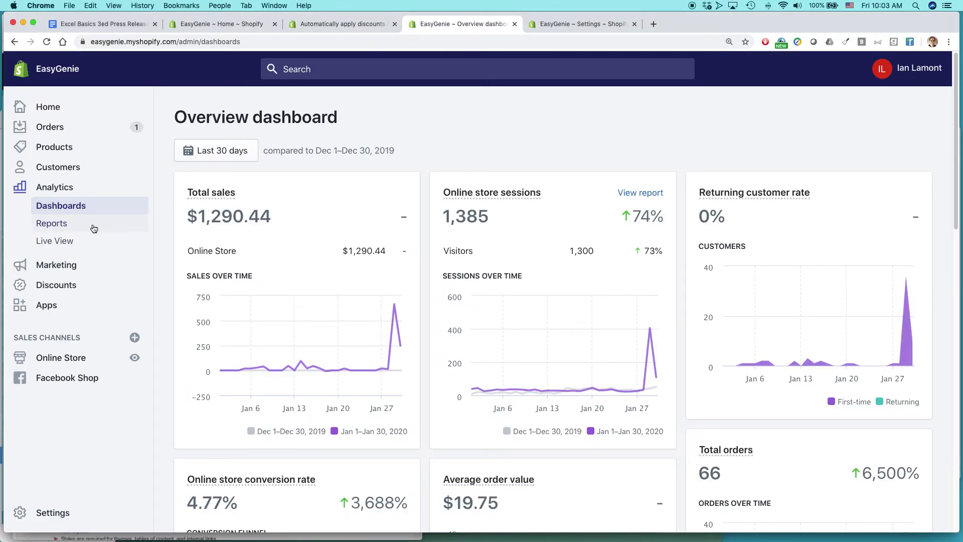
{"action": "left_click", "coordinate": [57, 266]}
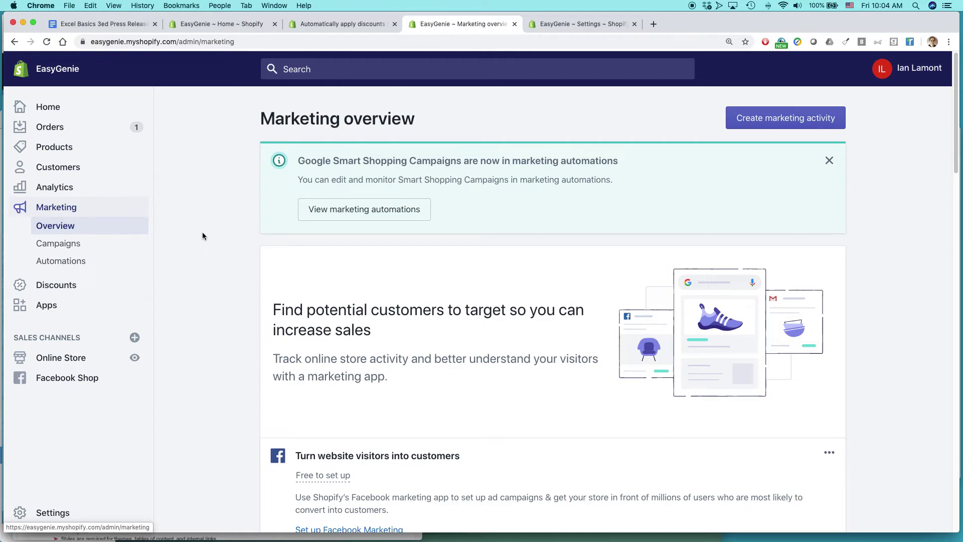
{"action": "key", "text": "super+grave"}
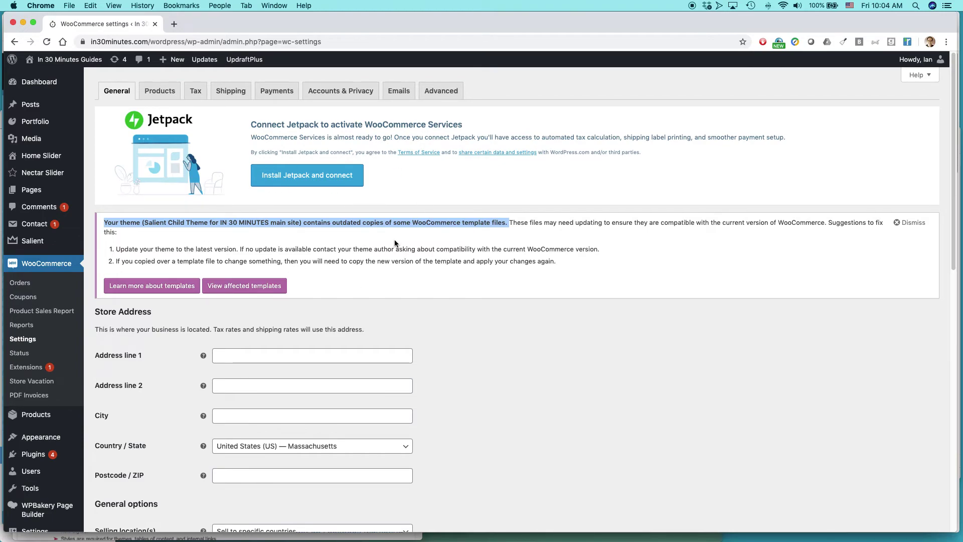
- Switch to Firefox and compare EasyGenie's Dog Health, Activity, and Genealogy Forms Kit page with the In 30 Minutes shop page
{"action": "key", "text": "super+Tab"}
{"action": "key", "text": "super+Tab"}
{"action": "key", "text": "super+Tab"}
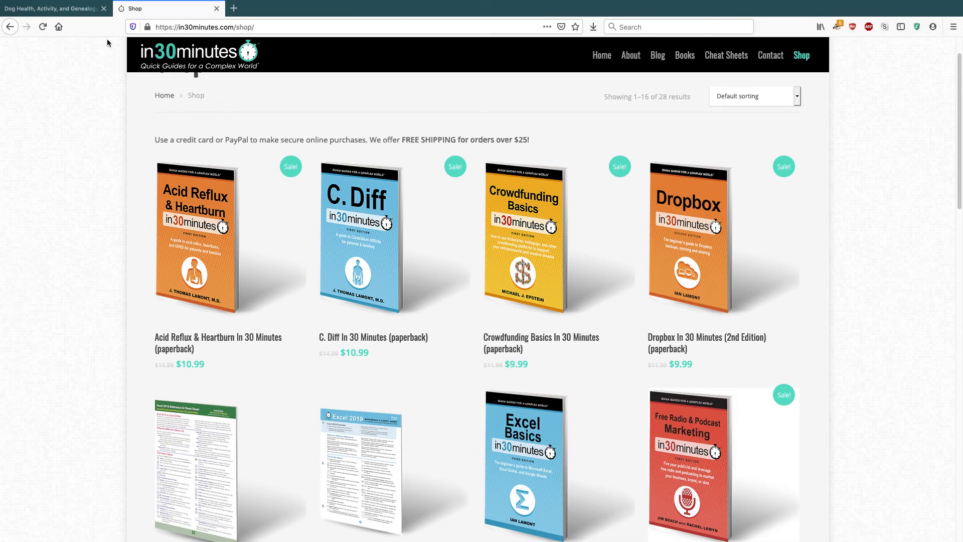
{"action": "left_click", "coordinate": [68, 12]}
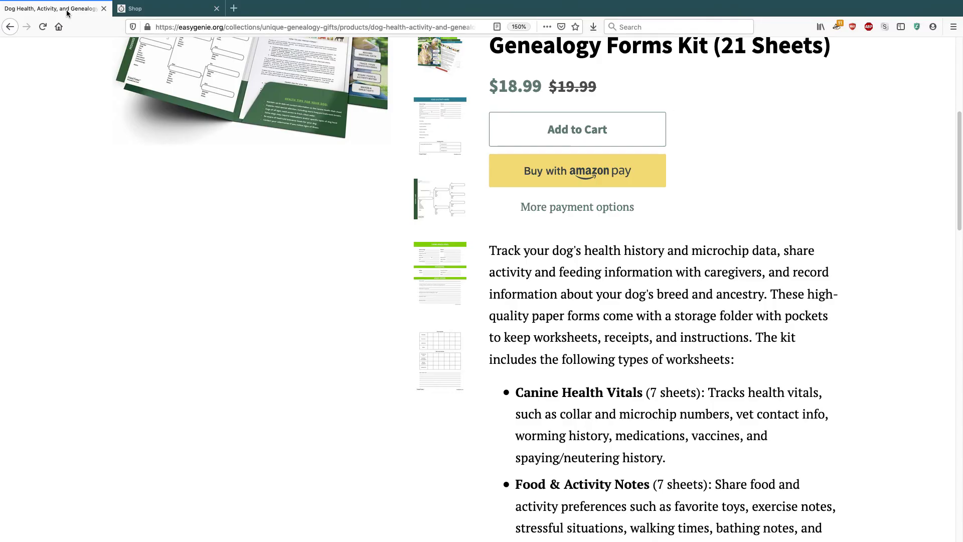
{"action": "scroll", "coordinate": [278, 192], "scroll_direction": "up", "scroll_amount": 5}
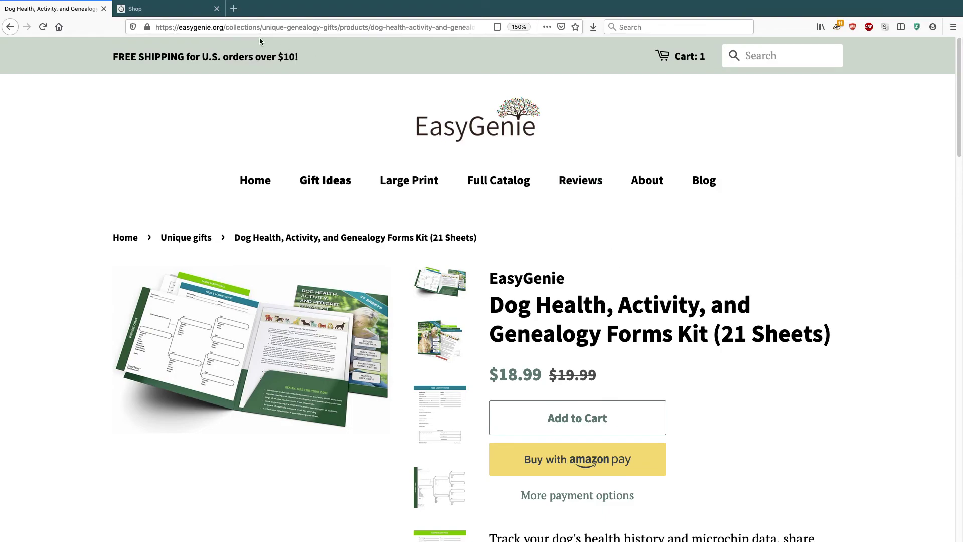
{"action": "left_click", "coordinate": [163, 11]}
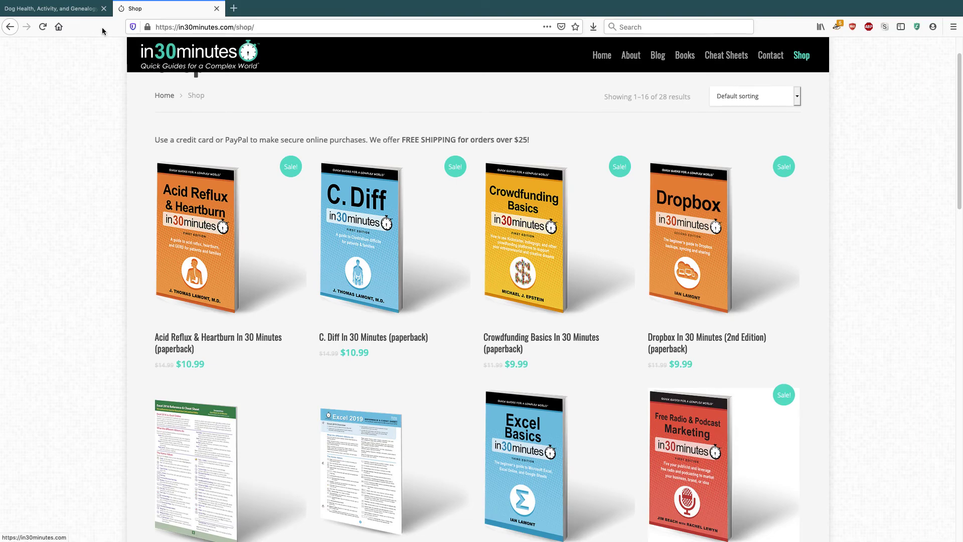
{"action": "left_click", "coordinate": [78, 9]}
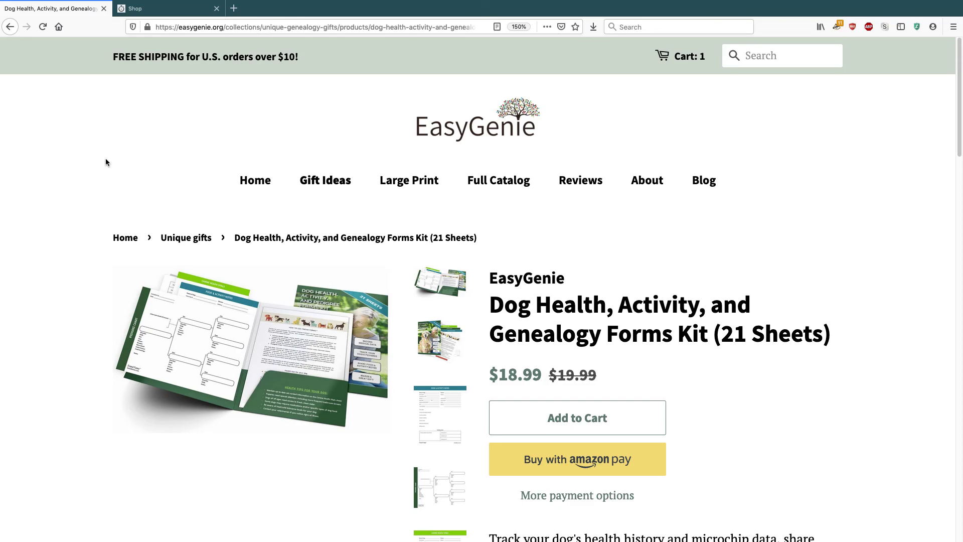
- Switch back to Chrome, return to the Shopify admin and open its Home overview
{"action": "key", "text": "super+Tab"}
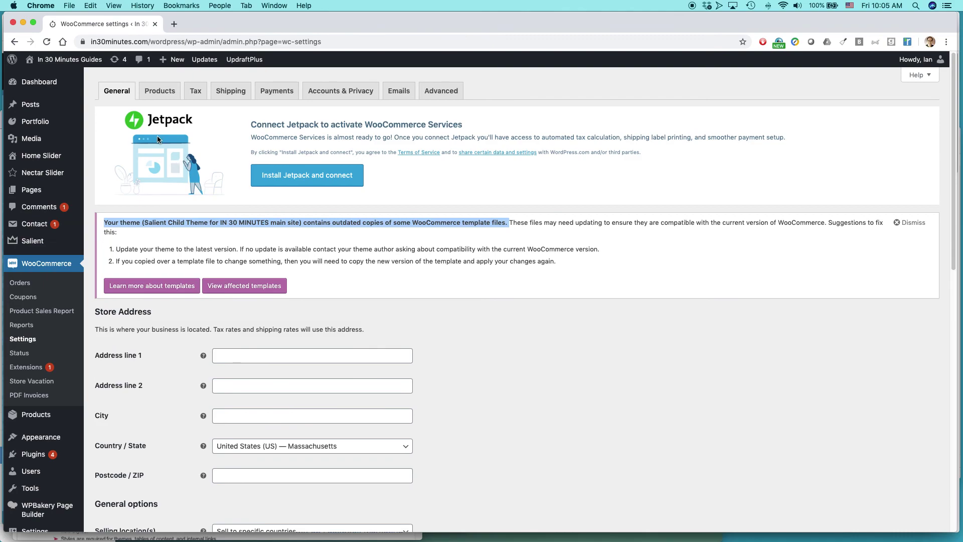
{"action": "key", "text": "super+grave"}
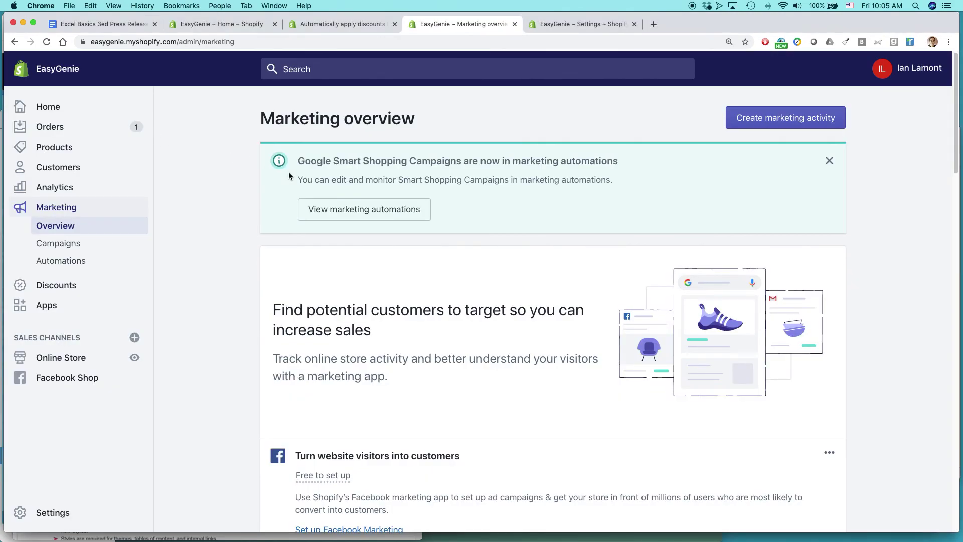
{"action": "left_click", "coordinate": [48, 111]}
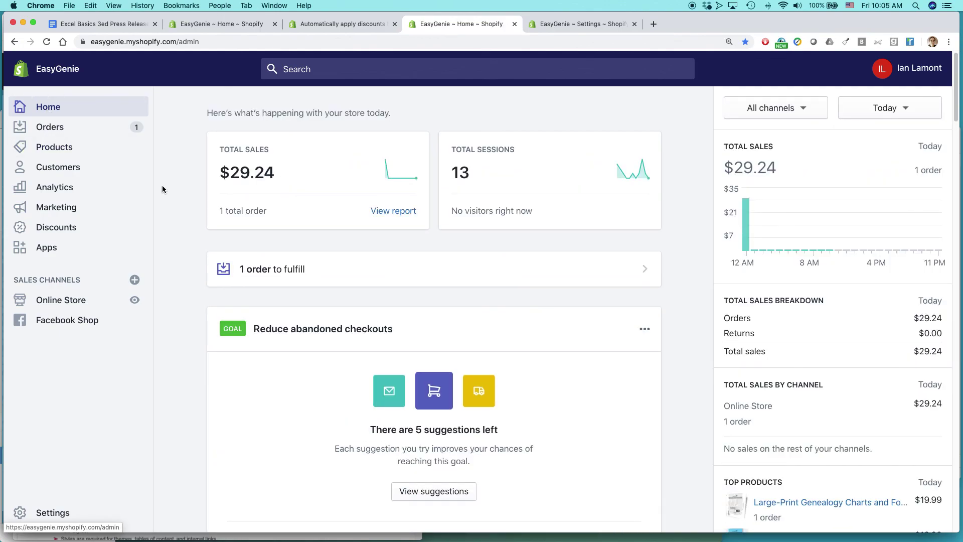
- Switch from the Shopify admin to Firefox
{"action": "key", "text": "super+Tab"}
{"action": "key", "text": "super+Tab"}
{"action": "key", "text": "super+Tab"}
{"action": "key", "text": "super+Tab"}
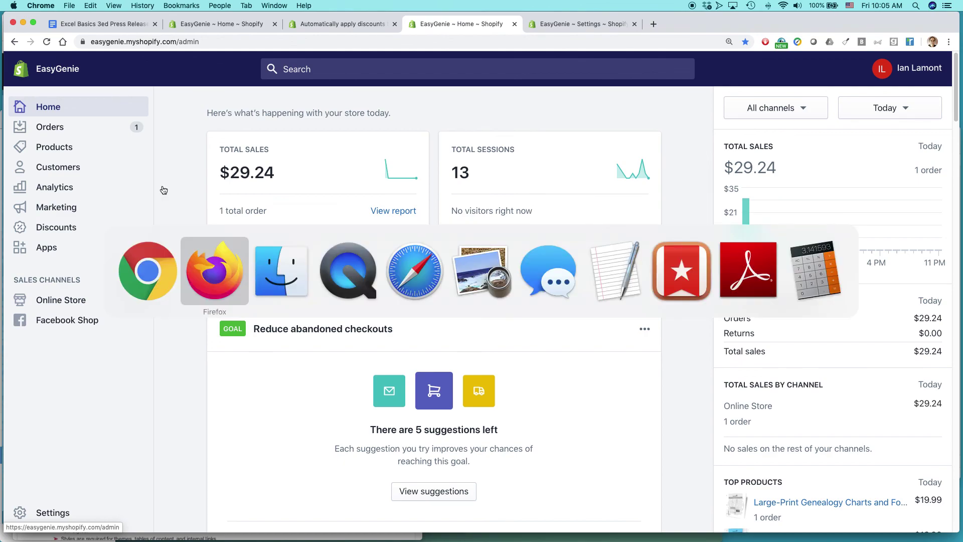